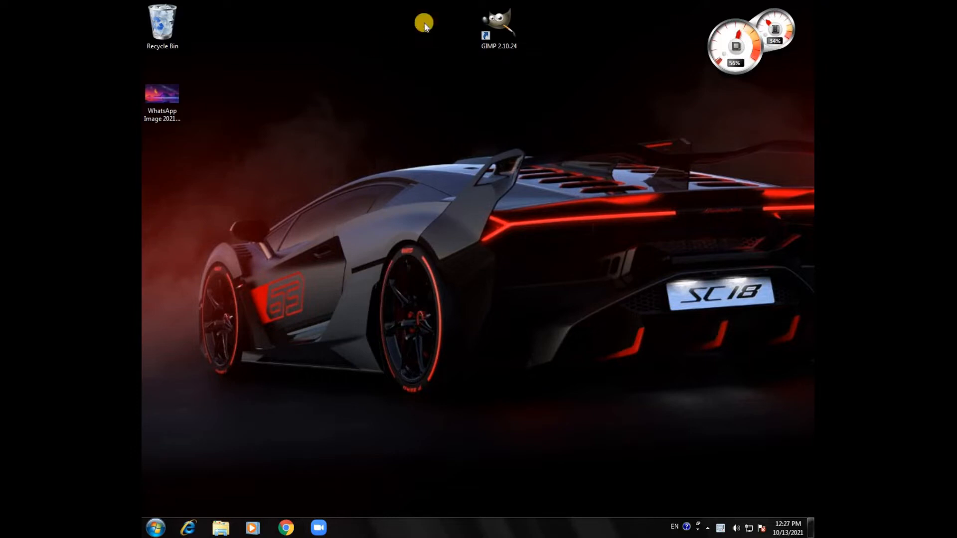
- Launch GIMP 2.10.24 from the desktop shortcut and activate the Move tool
{"action": "right_click", "coordinate": [493, 22]}
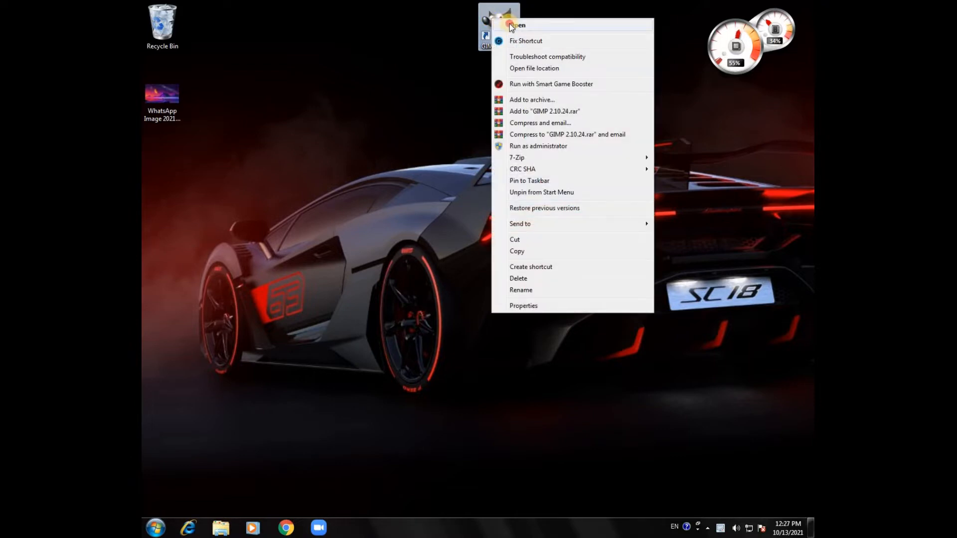
{"action": "left_click", "coordinate": [511, 26]}
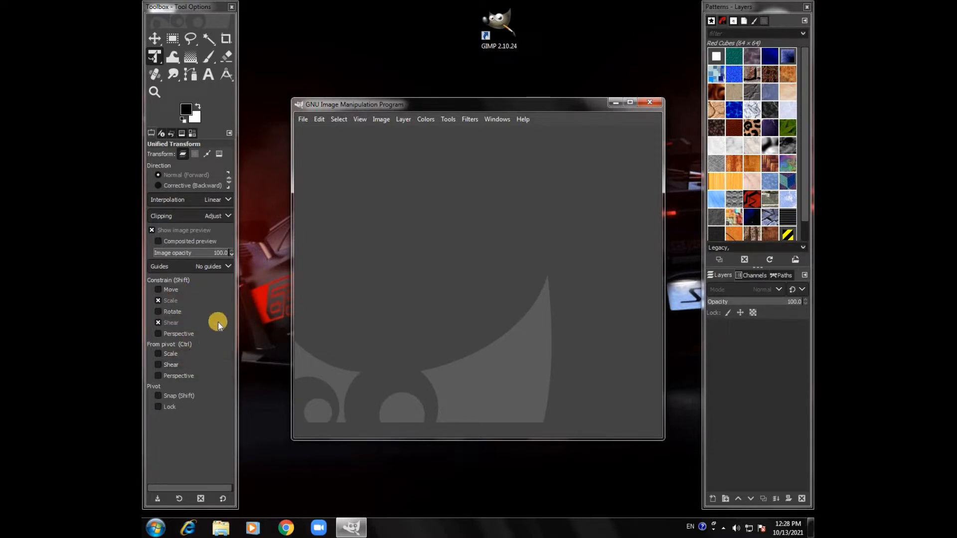
{"action": "left_click", "coordinate": [154, 38]}
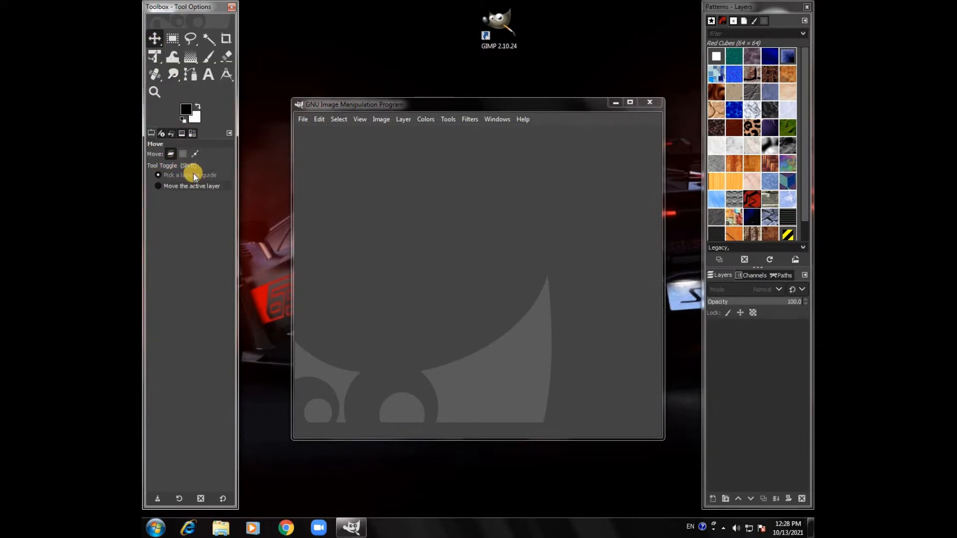
- Look through the device status, undo history, images and colormap dialogs in the toolbox dock, ending at the tool options
{"action": "left_click", "coordinate": [165, 133]}
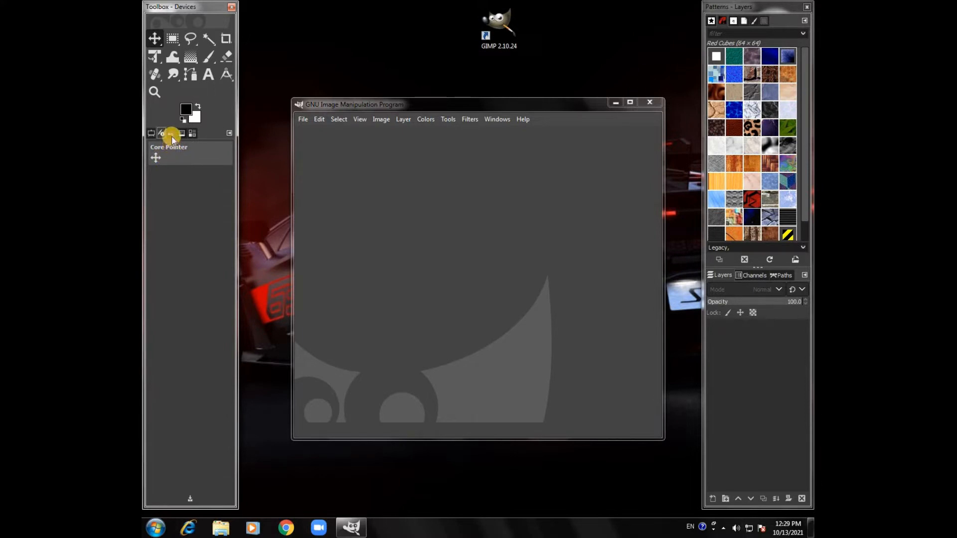
{"action": "left_click", "coordinate": [171, 136]}
{"action": "left_click", "coordinate": [181, 132]}
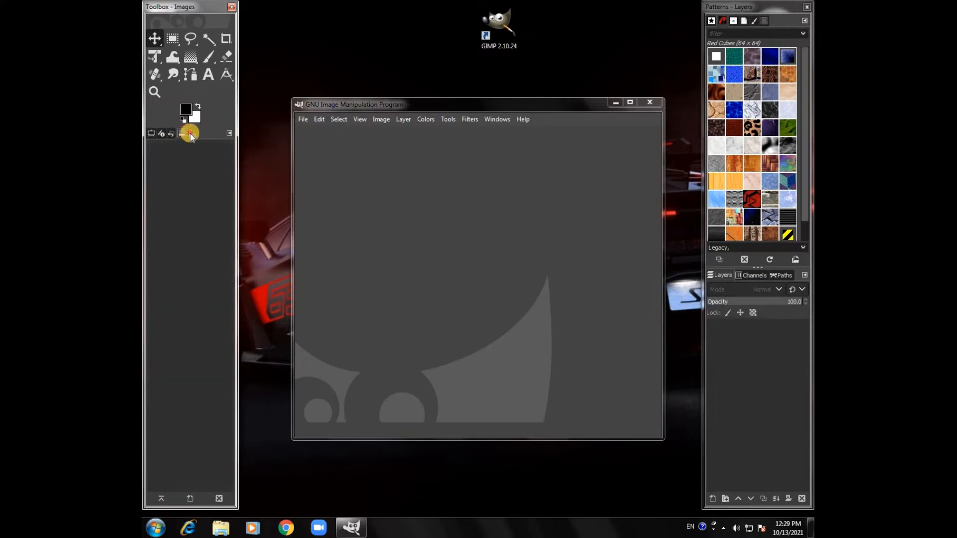
{"action": "left_click", "coordinate": [190, 133]}
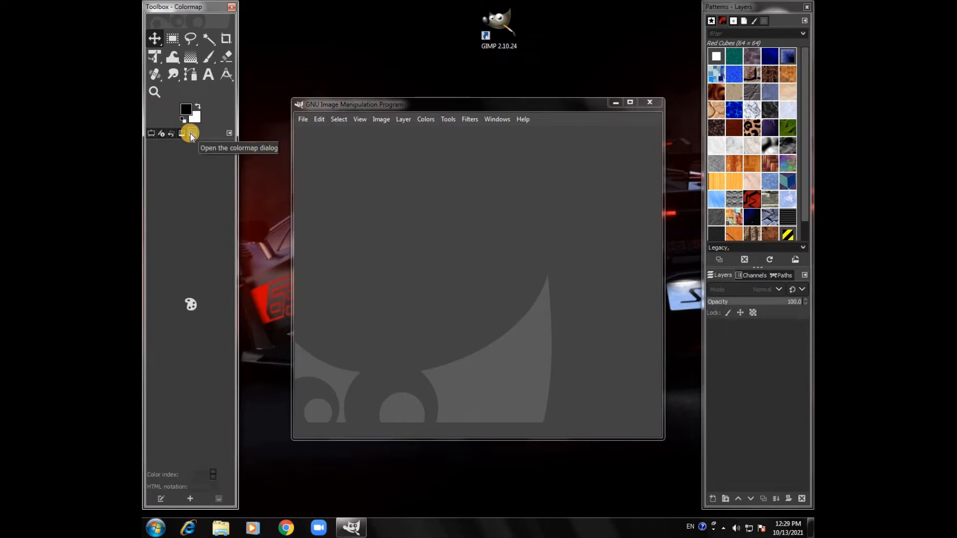
{"action": "left_click", "coordinate": [150, 132]}
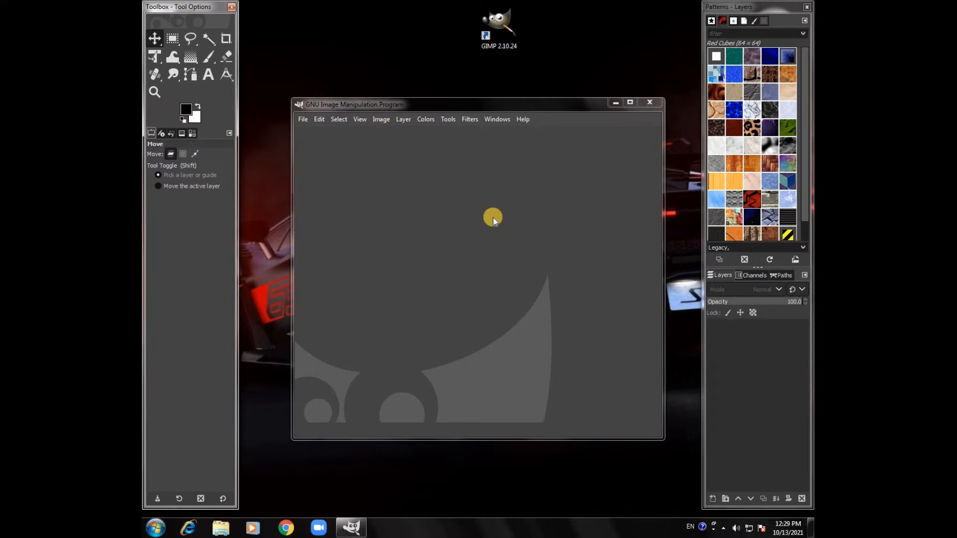
- Reposition the empty main image window between the two docks
{"action": "left_click_drag", "start_coordinate": [427, 102], "coordinate": [415, 119]}
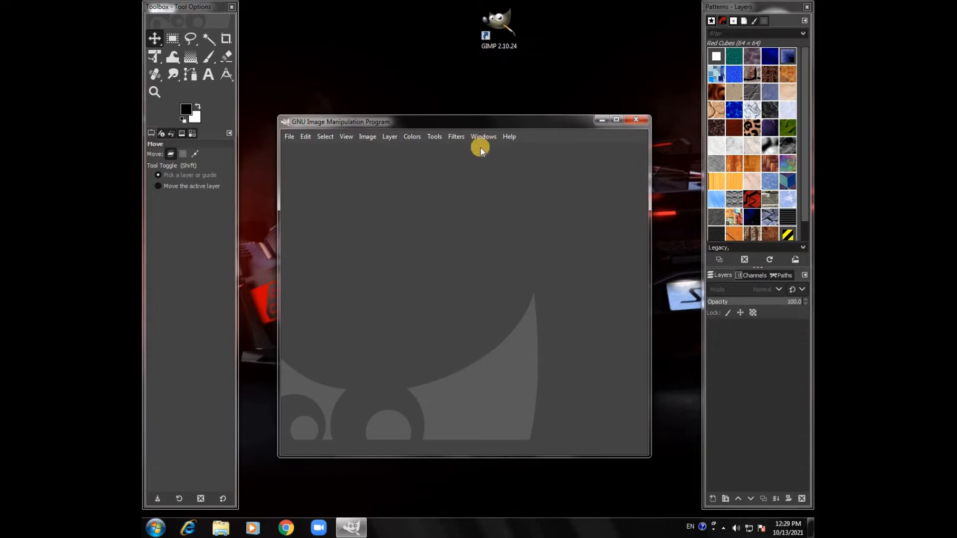
{"action": "mouse_move", "coordinate": [484, 125]}
{"action": "left_mouse_down"}
{"action": "mouse_move", "coordinate": [468, 147]}
{"action": "mouse_move", "coordinate": [478, 115]}
{"action": "left_mouse_up"}
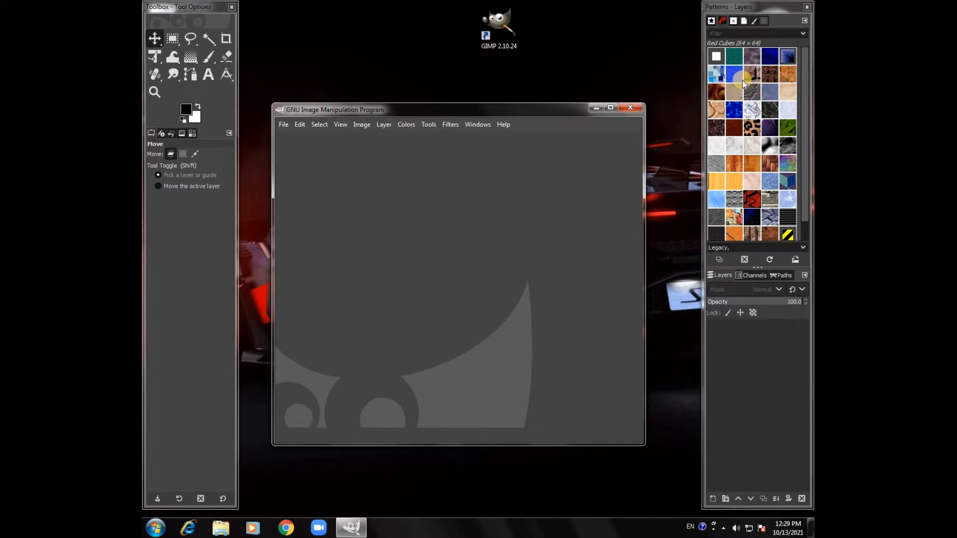
- Examine the patterns, brushes, fonts, document history and brush editor dialogs, ending at the fonts list
{"action": "left_click", "coordinate": [724, 21]}
{"action": "scroll", "coordinate": [741, 95], "scroll_direction": "down", "scroll_amount": 1}
{"action": "left_click", "coordinate": [743, 108]}
{"action": "scroll", "coordinate": [744, 109], "scroll_direction": "up", "scroll_amount": 1}
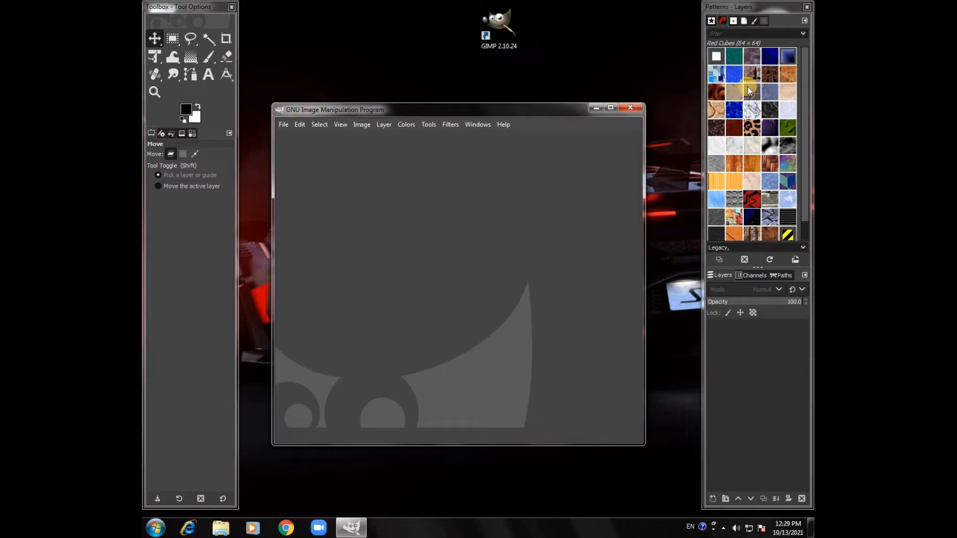
{"action": "left_click", "coordinate": [711, 21]}
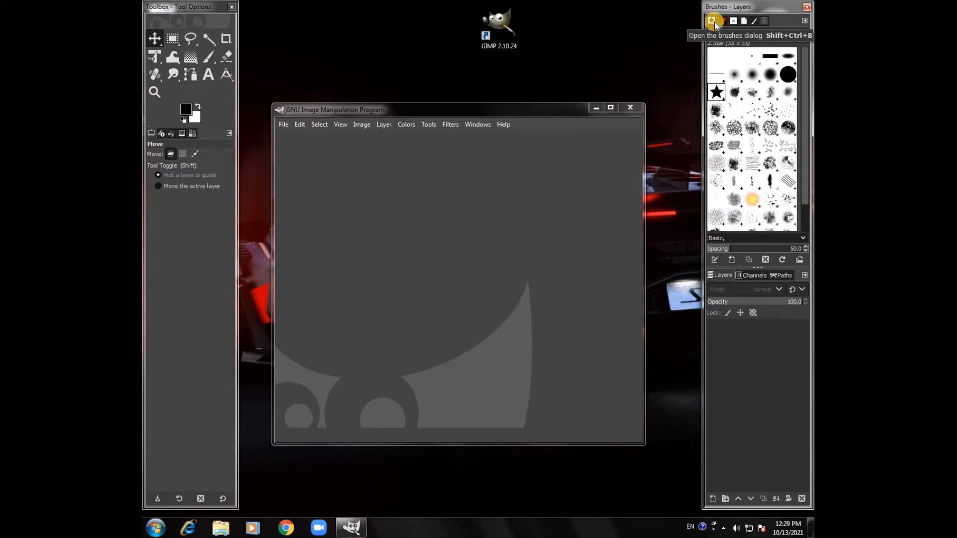
{"action": "left_click", "coordinate": [733, 22]}
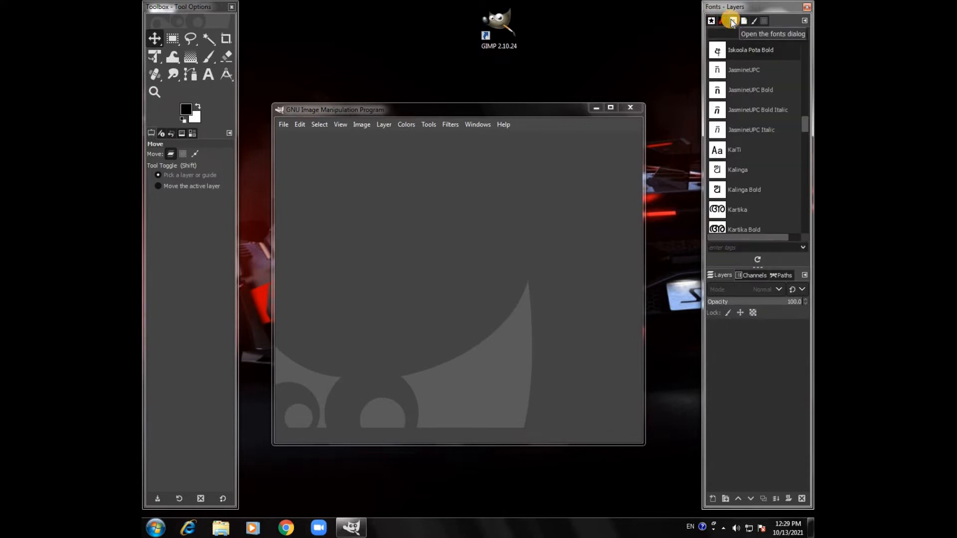
{"action": "scroll", "coordinate": [809, 119], "scroll_direction": "up", "scroll_amount": 5}
{"action": "scroll", "coordinate": [809, 85], "scroll_direction": "up", "scroll_amount": 3}
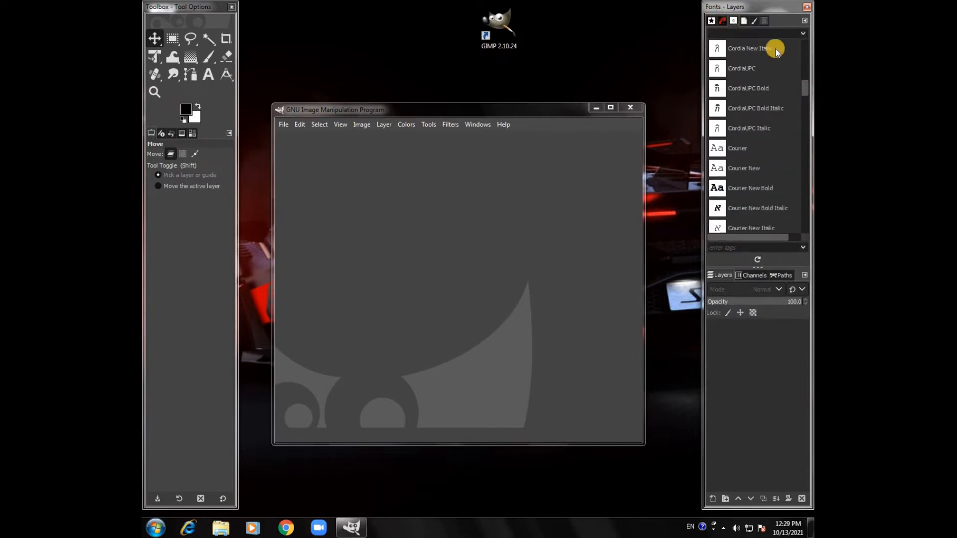
{"action": "left_click", "coordinate": [743, 22]}
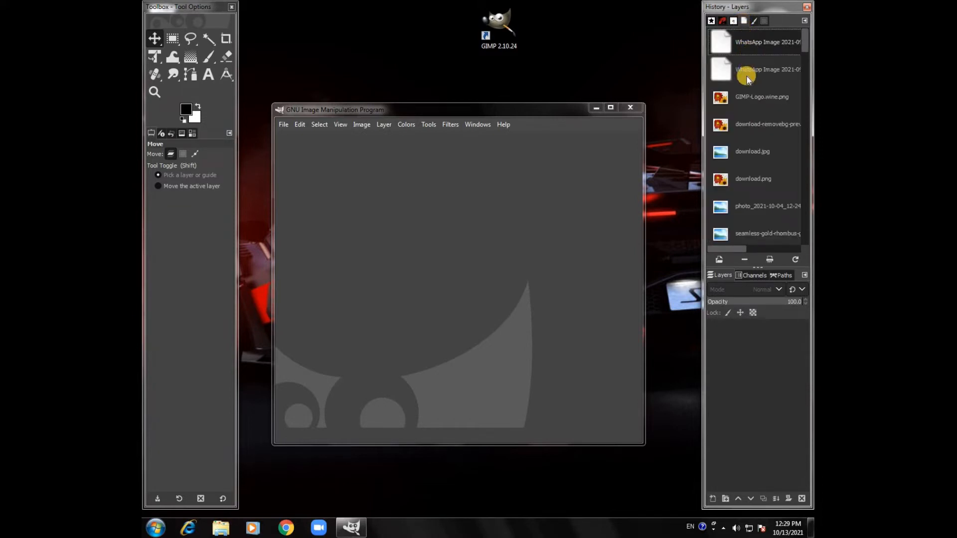
{"action": "left_click", "coordinate": [754, 22]}
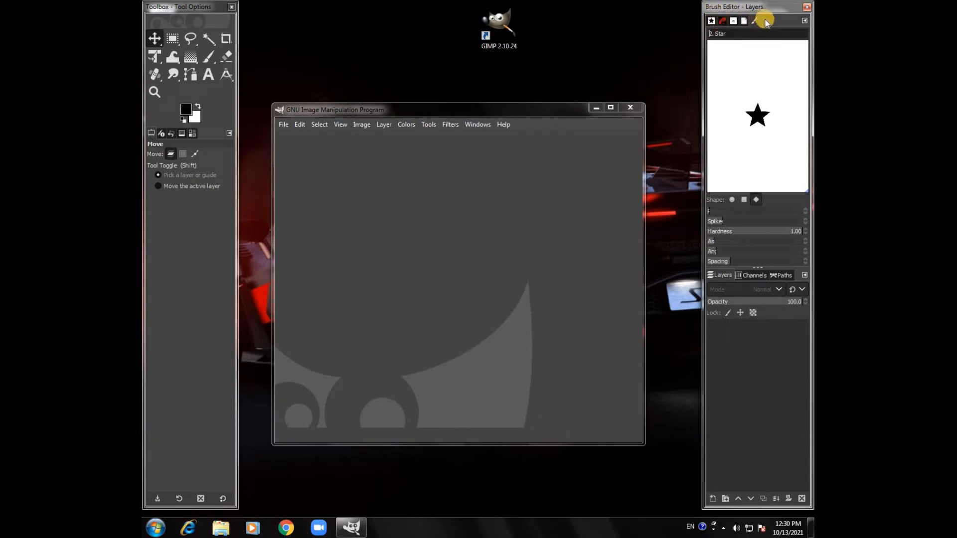
{"action": "left_click", "coordinate": [723, 21]}
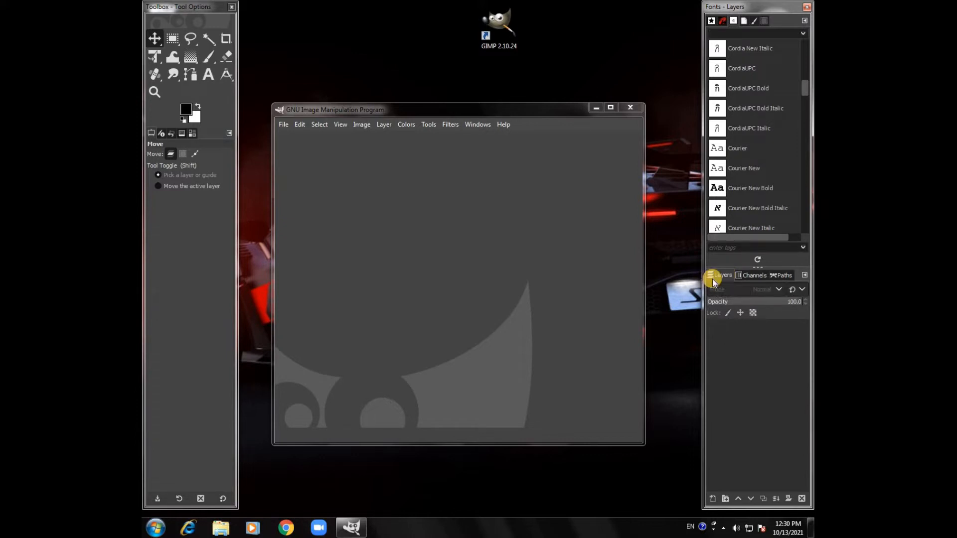
- View the channels and paths dialogs, and return to the layers dialog
{"action": "left_click", "coordinate": [758, 277]}
{"action": "left_click", "coordinate": [779, 276]}
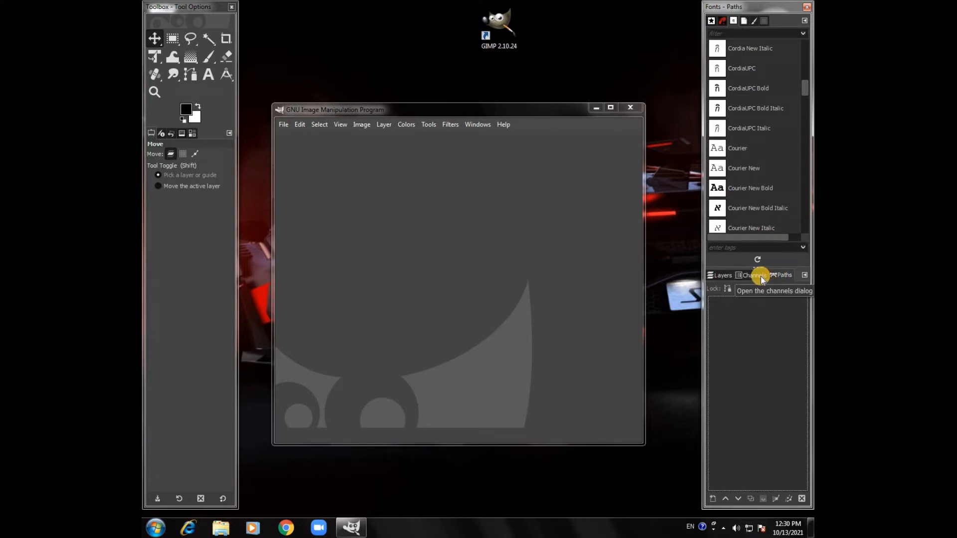
{"action": "left_click", "coordinate": [723, 277]}
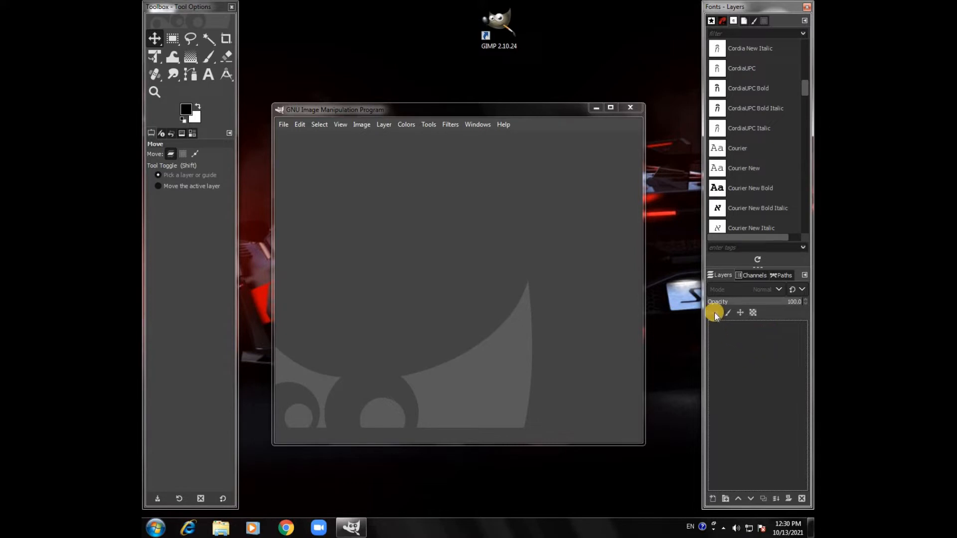
- Turn on single-window mode and maximize the combined window
{"action": "left_click", "coordinate": [476, 125]}
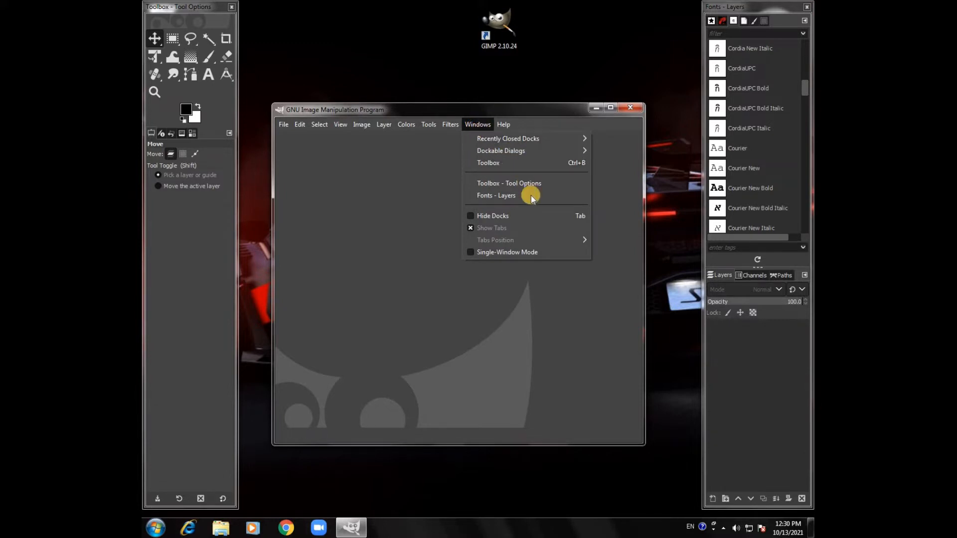
{"action": "left_click", "coordinate": [558, 253]}
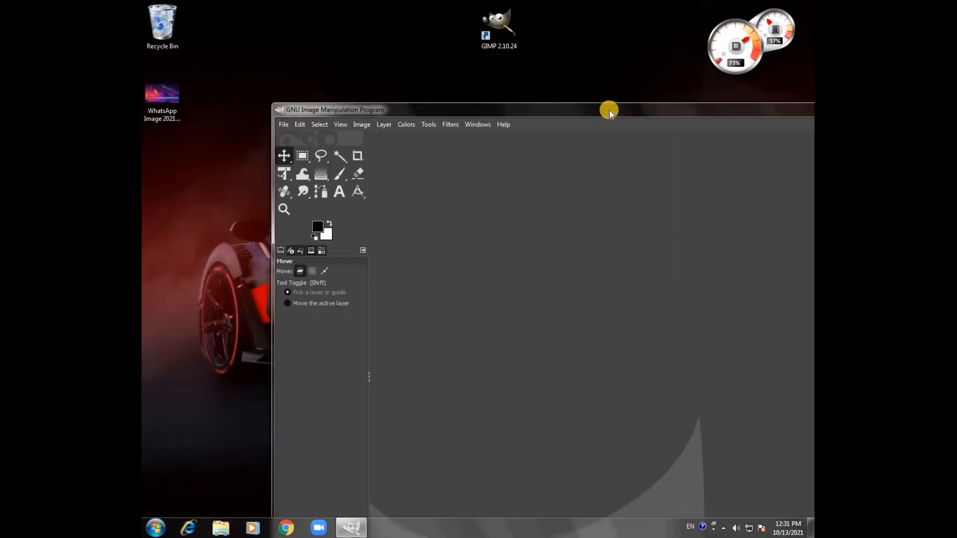
{"action": "left_click_drag", "start_coordinate": [516, 98], "coordinate": [438, 1]}
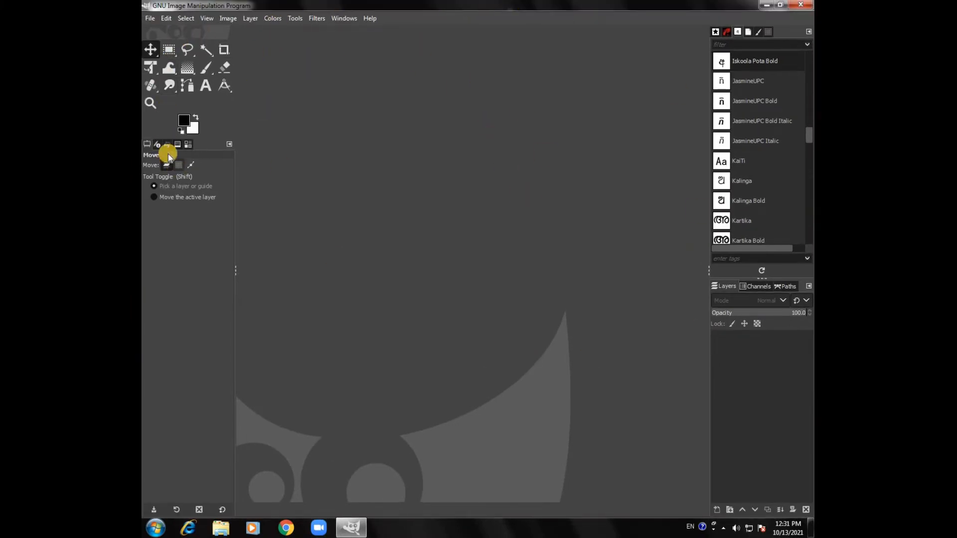
- Show the brushes dialog and try adjusting the widths of both side docks
{"action": "left_click", "coordinate": [715, 31]}
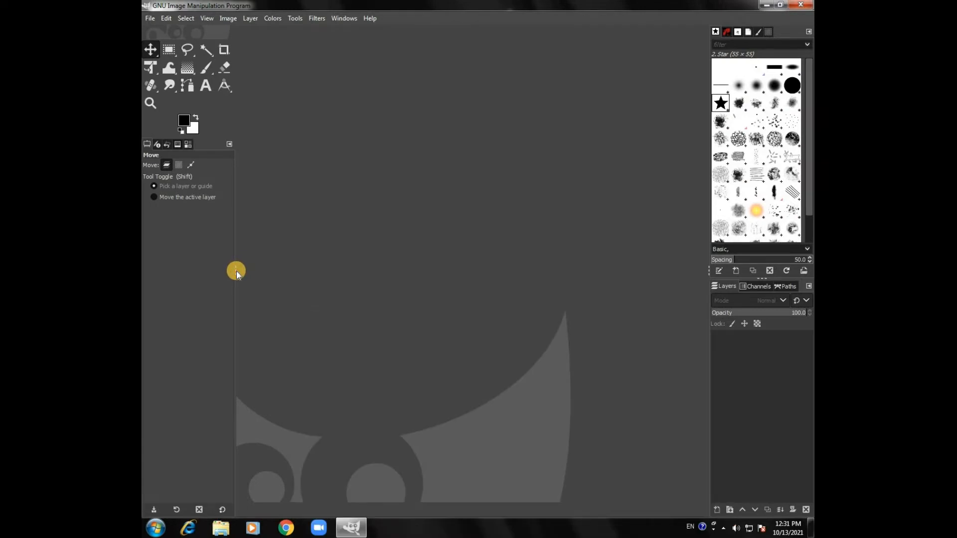
{"action": "left_click_drag", "start_coordinate": [235, 271], "coordinate": [213, 289]}
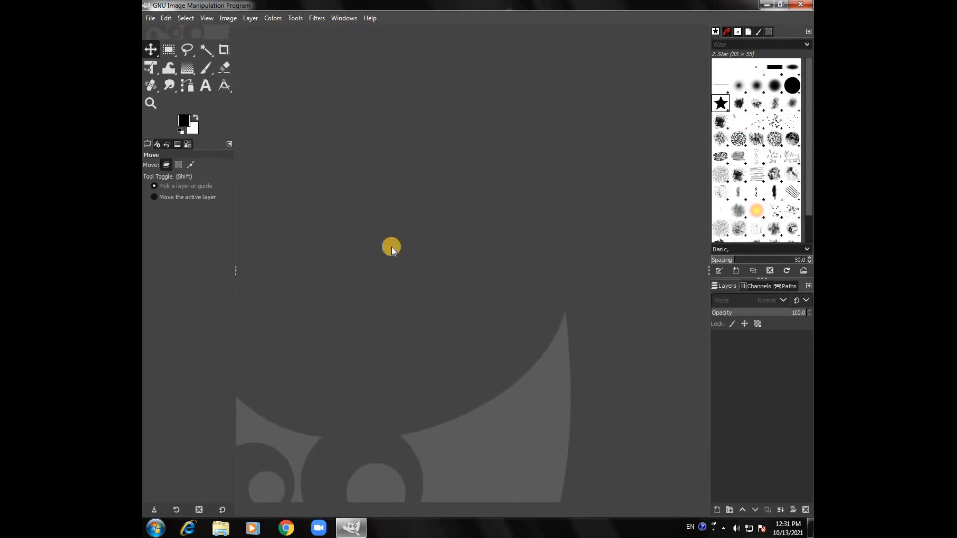
{"action": "mouse_move", "coordinate": [705, 270]}
{"action": "left_mouse_down"}
{"action": "mouse_move", "coordinate": [635, 279]}
{"action": "mouse_move", "coordinate": [712, 278]}
{"action": "left_mouse_up"}
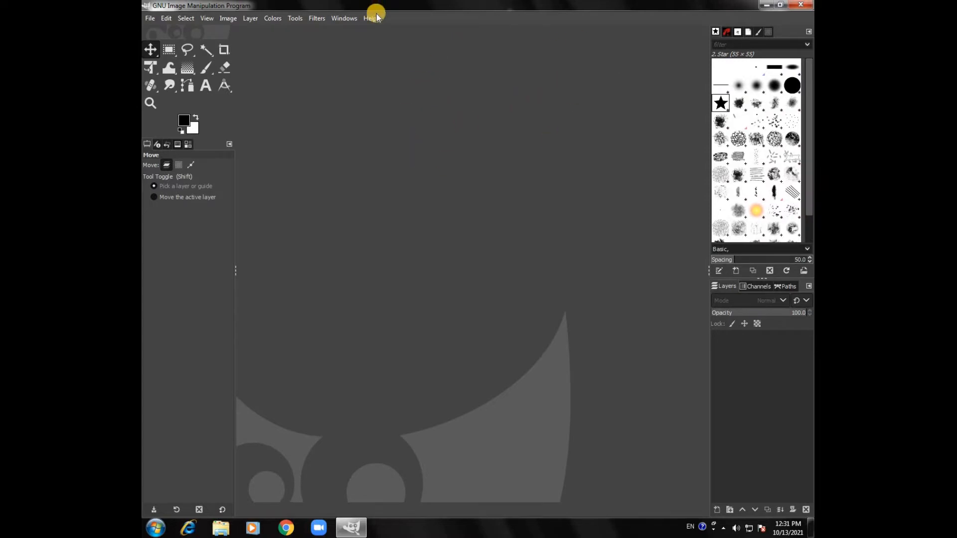
- Open the Preferences dialog, move it higher on the screen and show the Interface settings with their subpages expanded
{"action": "left_click", "coordinate": [166, 19]}
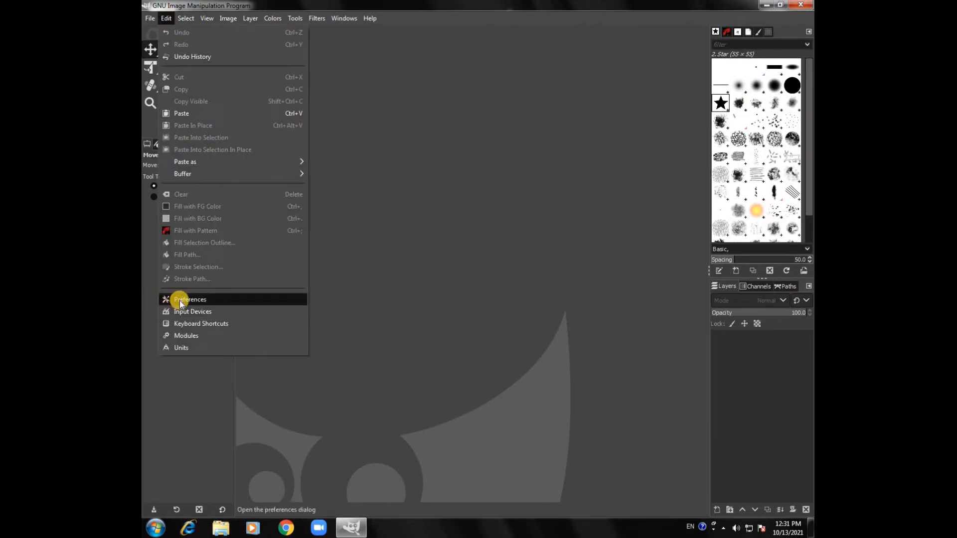
{"action": "left_click", "coordinate": [207, 302]}
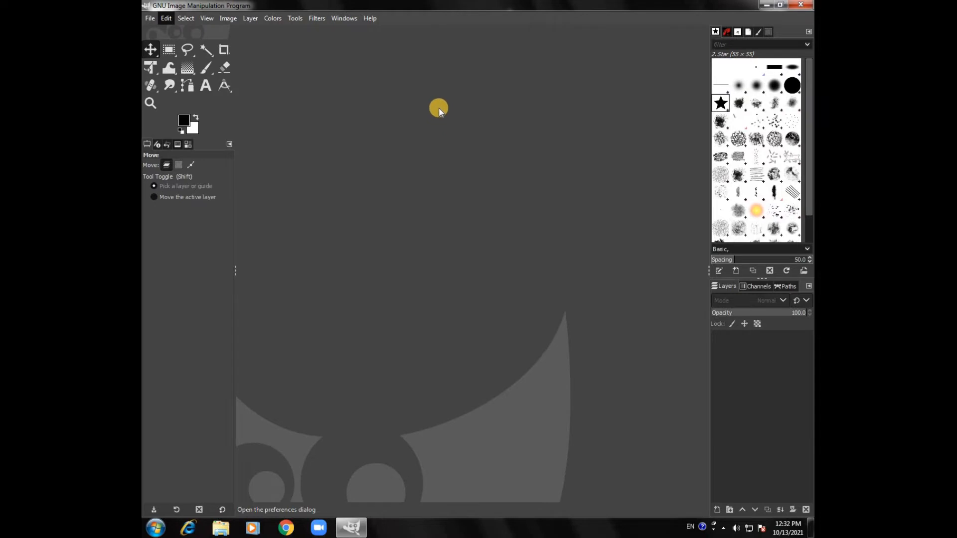
{"action": "left_click_drag", "start_coordinate": [459, 149], "coordinate": [455, 68]}
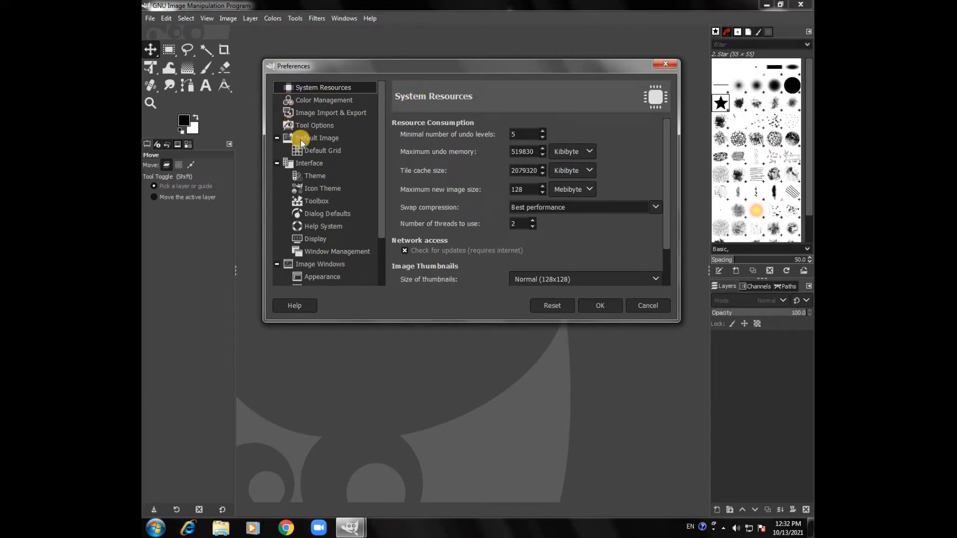
{"action": "left_click", "coordinate": [321, 167]}
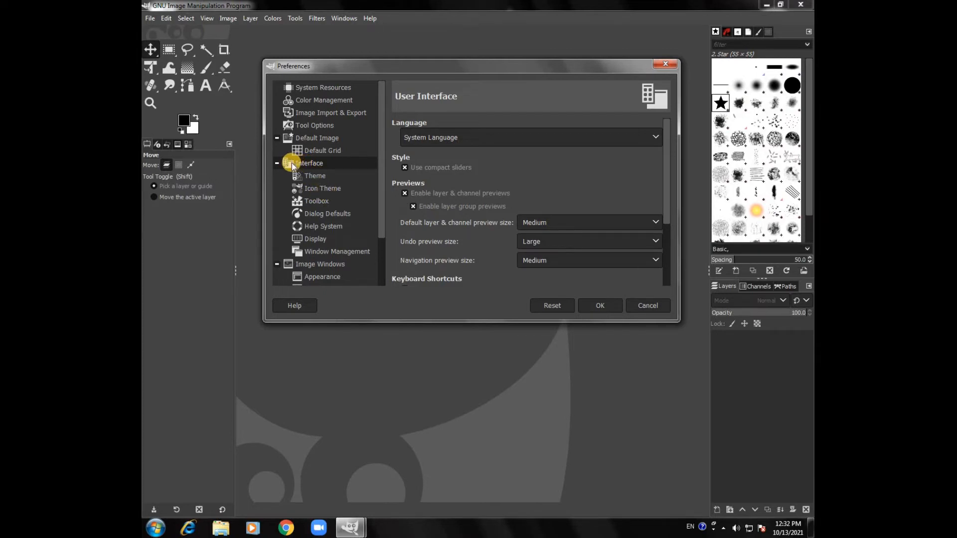
{"action": "left_click", "coordinate": [277, 164]}
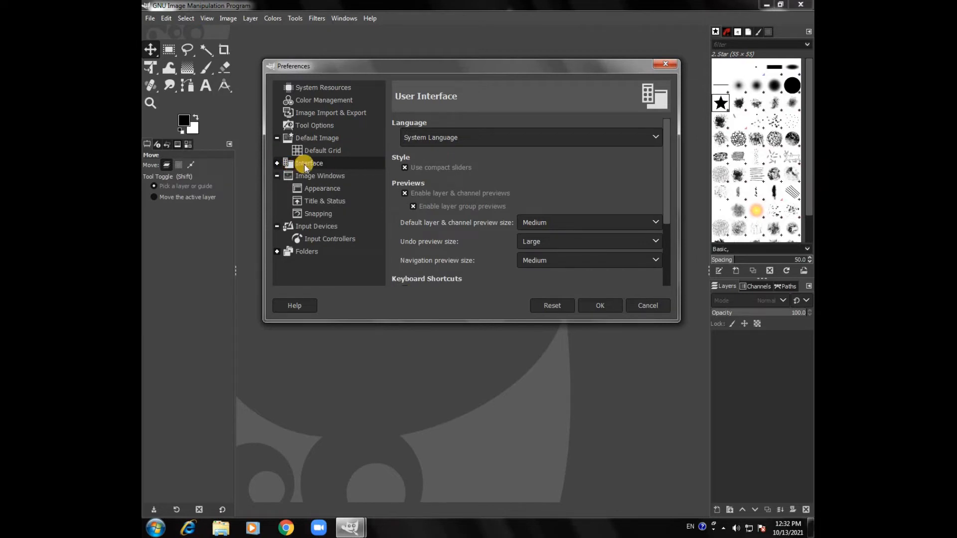
{"action": "left_click", "coordinate": [277, 163]}
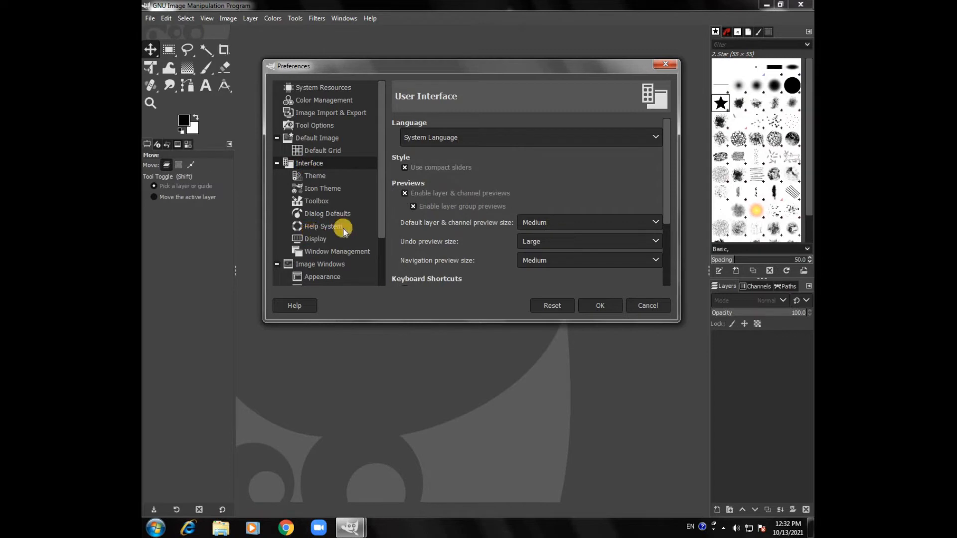
- Try the Gray interface theme, switch back to Dark and dismiss the CPU temperature notification
{"action": "left_click", "coordinate": [319, 176]}
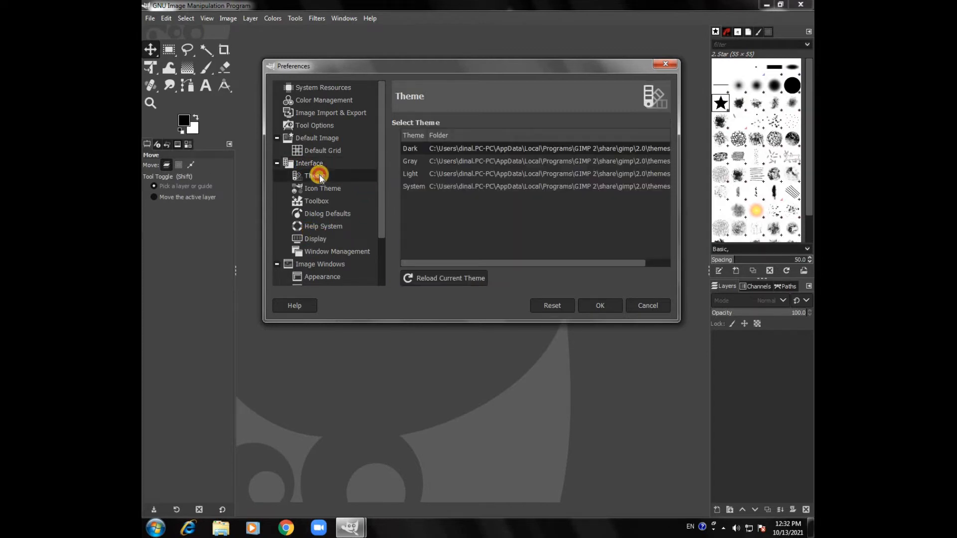
{"action": "left_click", "coordinate": [420, 162]}
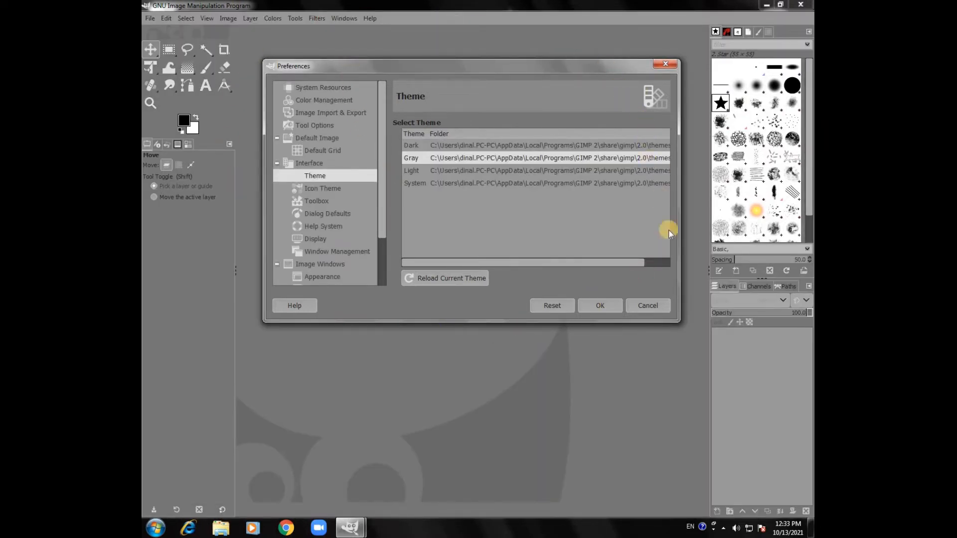
{"action": "left_click", "coordinate": [427, 145]}
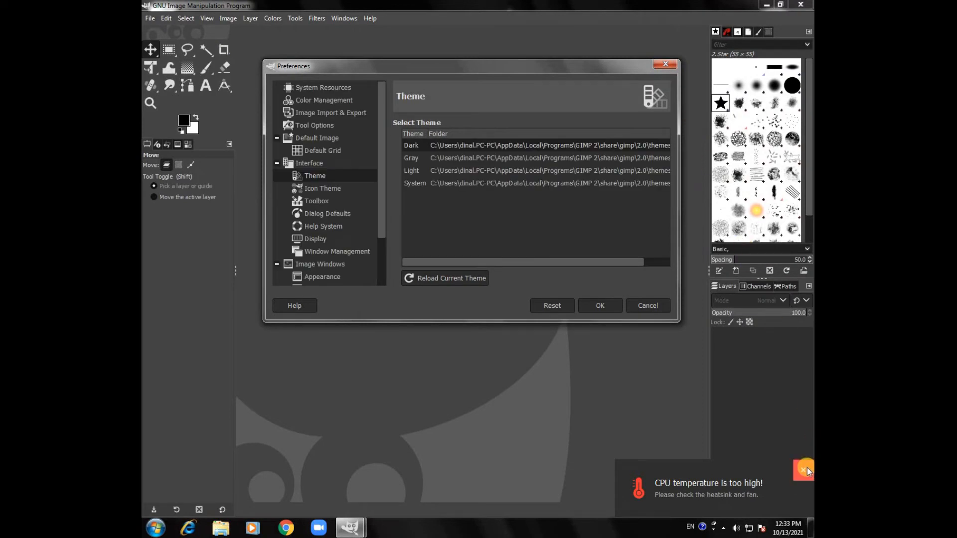
{"action": "left_click", "coordinate": [804, 470]}
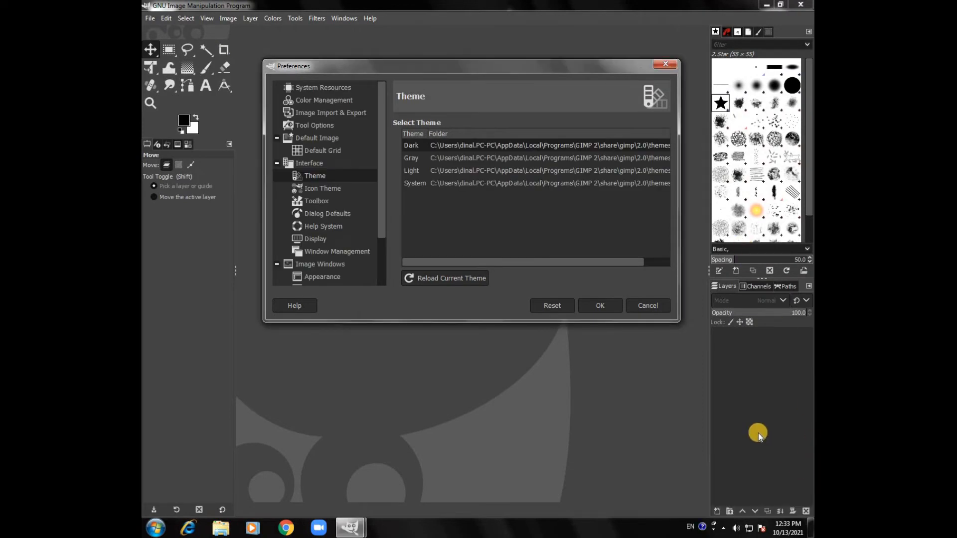
- Show the Icon Theme preferences, try the Color theme, dismiss the Windows color scheme prompt and return to Symbolic-High-Contrast
{"action": "left_click", "coordinate": [315, 190]}
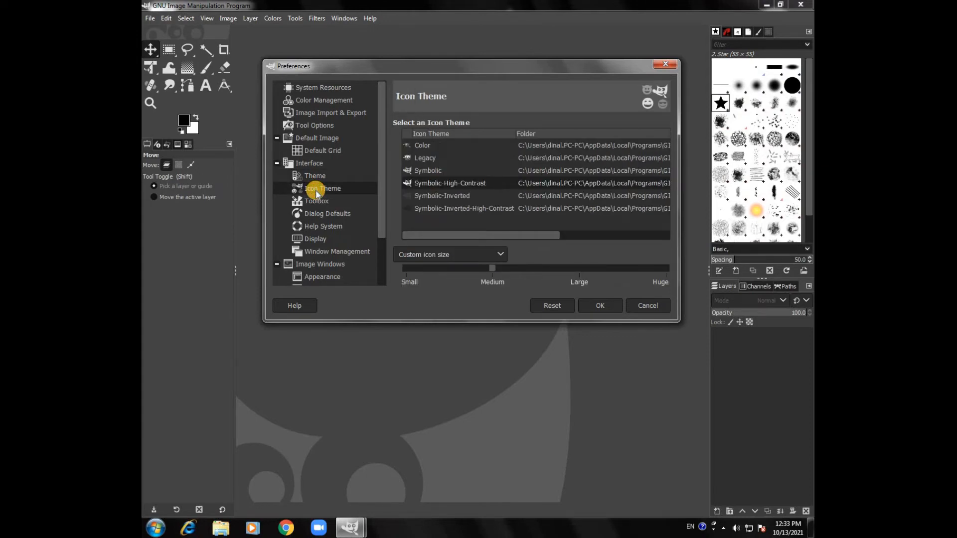
{"action": "left_click", "coordinate": [416, 146]}
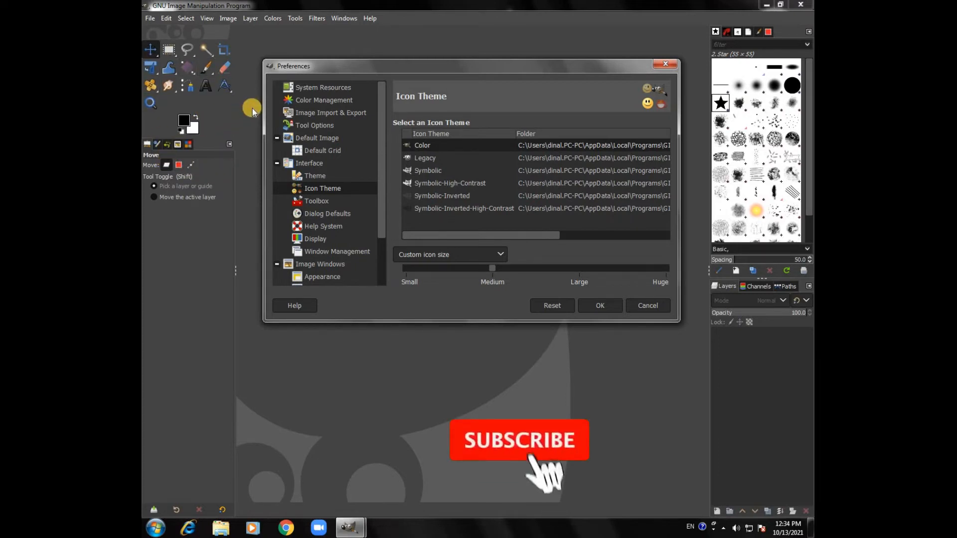
{"action": "left_click_drag", "start_coordinate": [379, 218], "coordinate": [390, 171]}
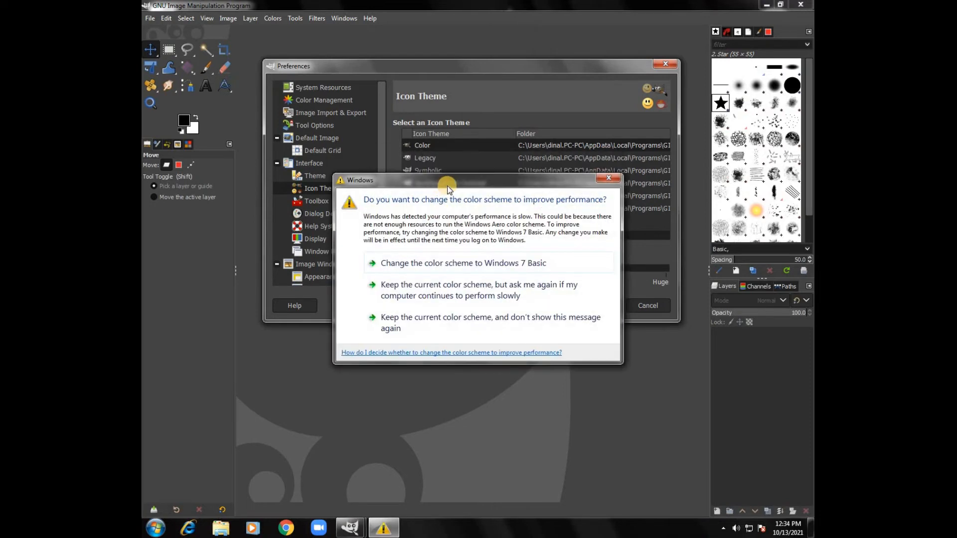
{"action": "left_click", "coordinate": [609, 178]}
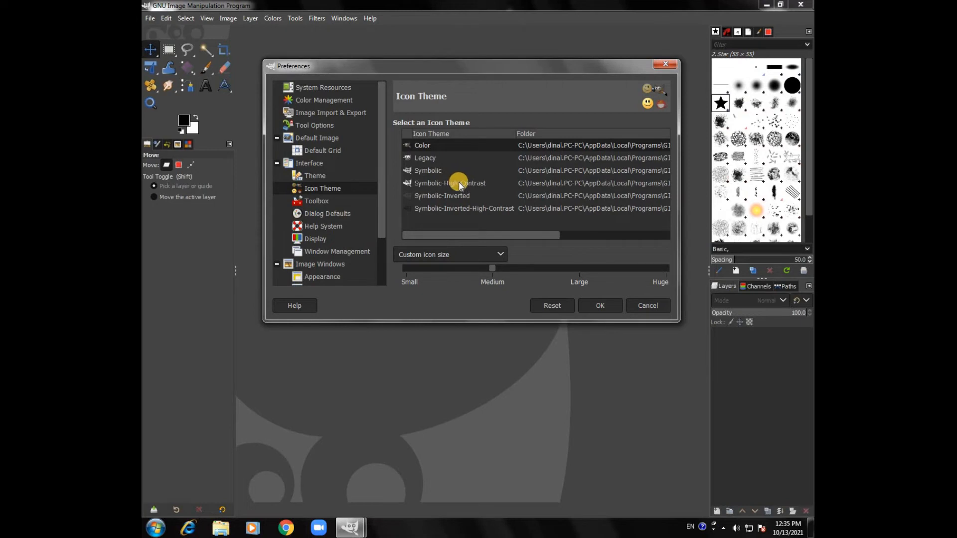
{"action": "left_click", "coordinate": [459, 185]}
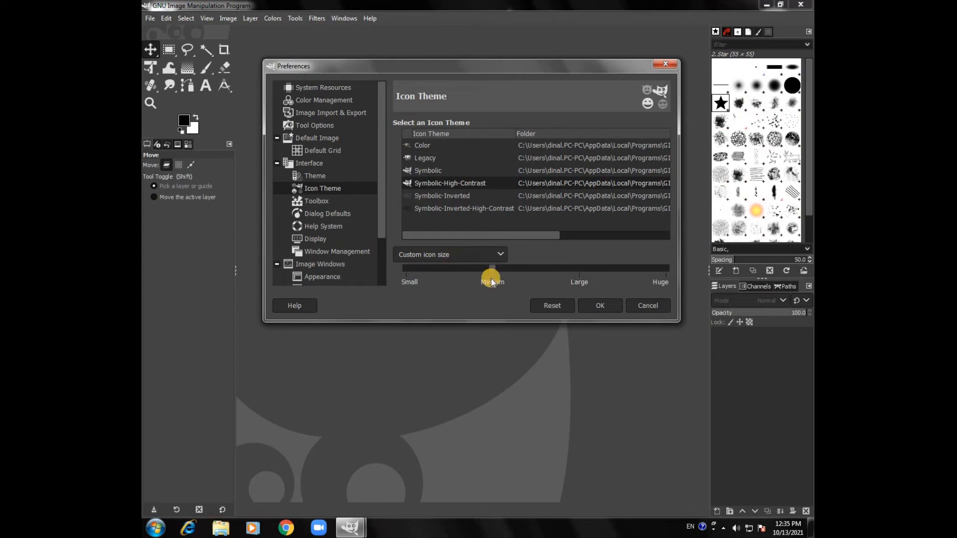
- Try the Large, Huge and Small custom icon sizes and return to Medium
{"action": "left_click", "coordinate": [575, 270]}
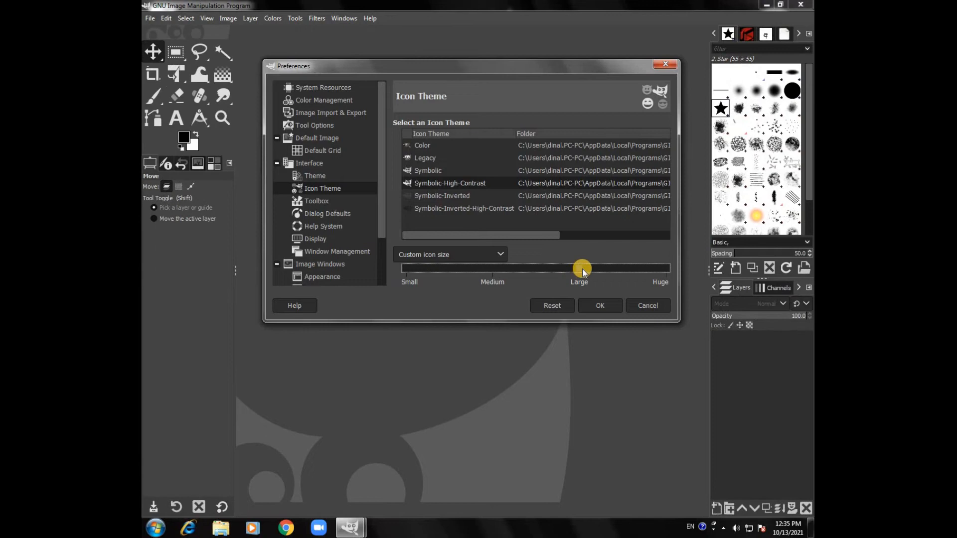
{"action": "left_click", "coordinate": [664, 270]}
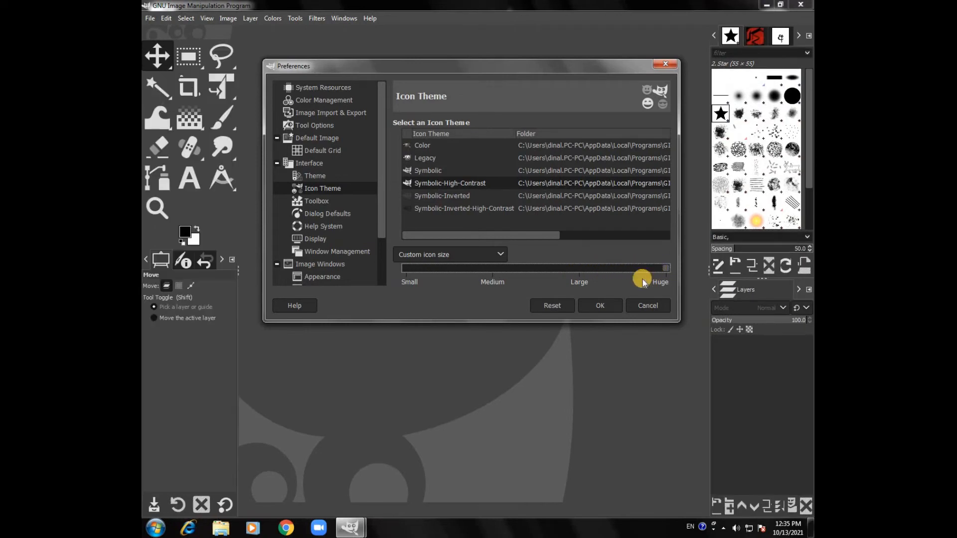
{"action": "left_click", "coordinate": [495, 268]}
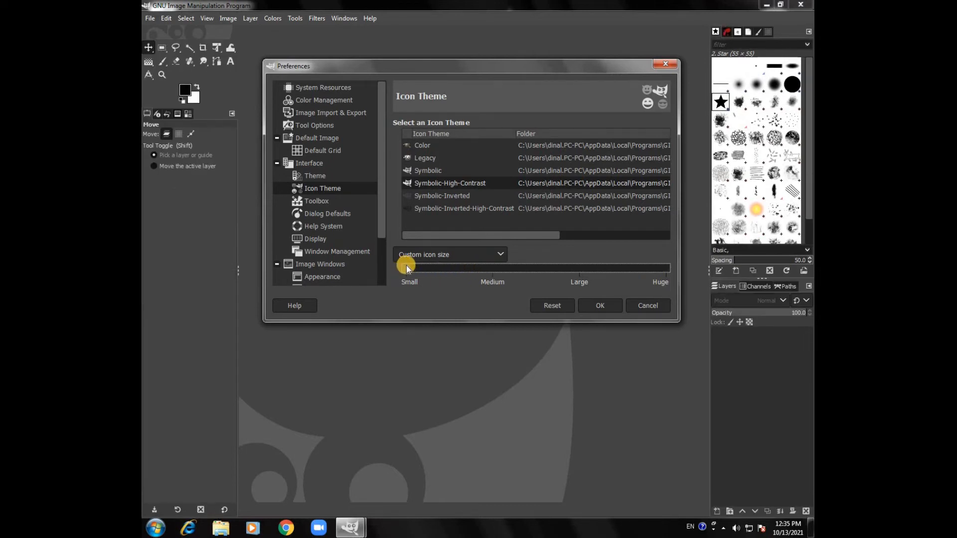
{"action": "left_click", "coordinate": [492, 270]}
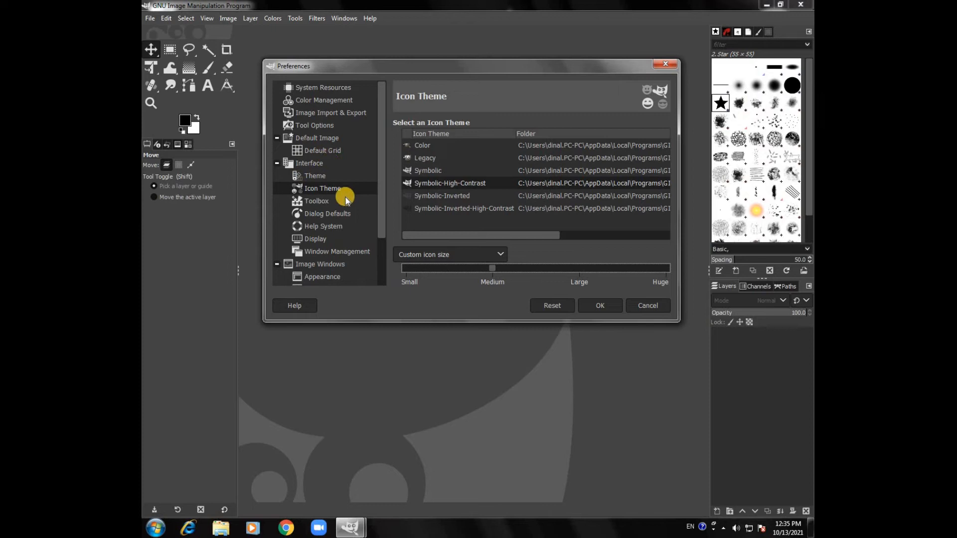
- Look through the remaining Preferences categories and accept the settings
{"action": "left_click_drag", "start_coordinate": [382, 190], "coordinate": [388, 148]}
{"action": "scroll", "coordinate": [336, 198], "scroll_direction": "down", "scroll_amount": 3}
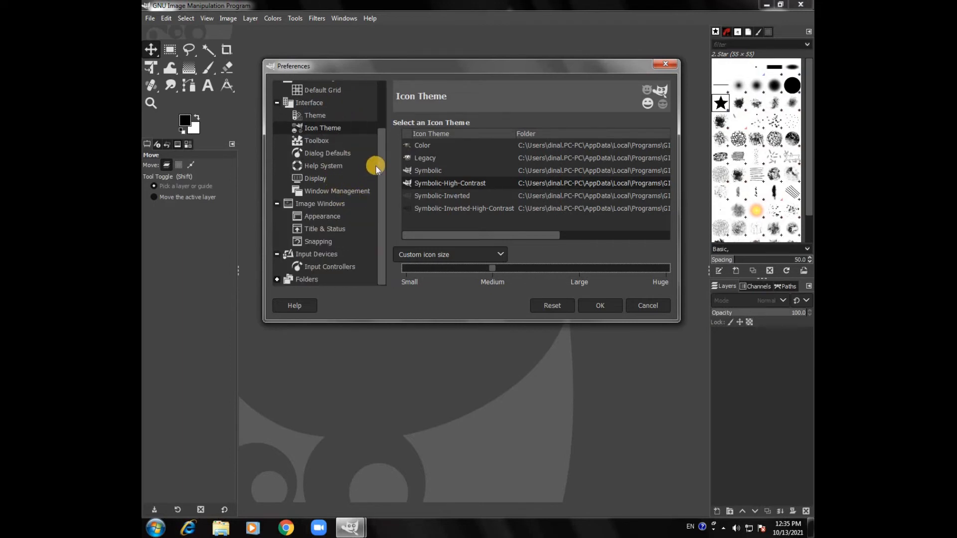
{"action": "scroll", "coordinate": [375, 100], "scroll_direction": "up", "scroll_amount": 3}
{"action": "scroll", "coordinate": [381, 199], "scroll_direction": "down", "scroll_amount": 3}
{"action": "left_click", "coordinate": [606, 309]}
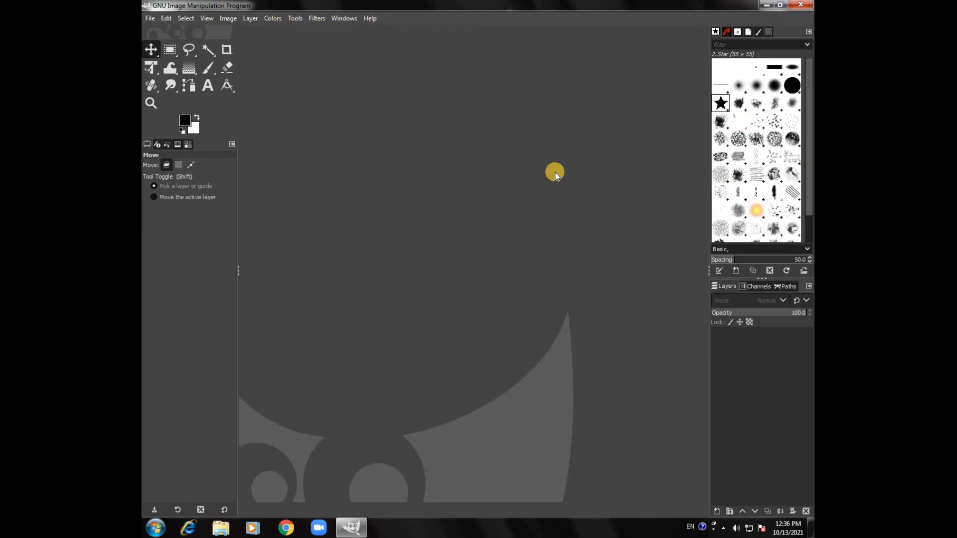
- Start creating a new image and move its settings dialog higher on the screen
{"action": "left_click", "coordinate": [167, 20]}
{"action": "left_click", "coordinate": [169, 20]}
{"action": "left_click", "coordinate": [150, 19]}
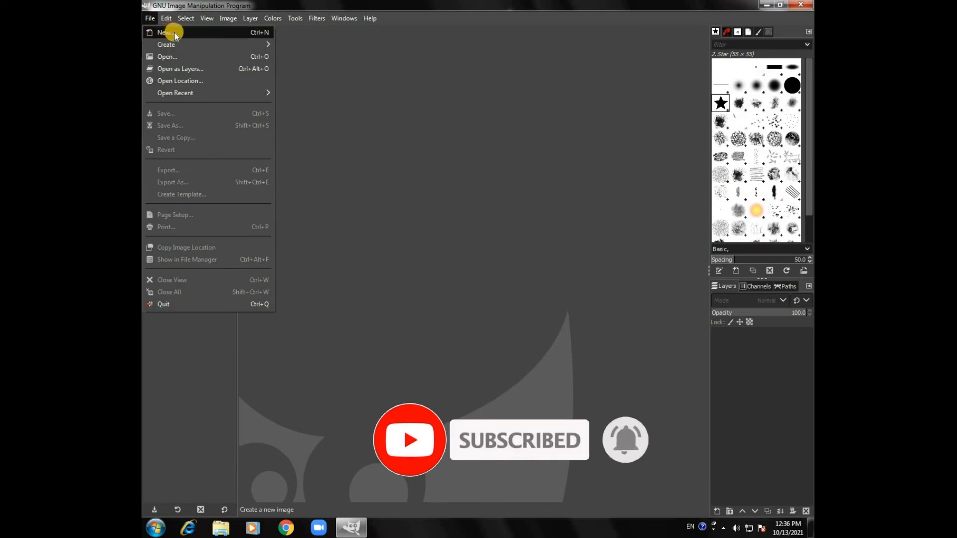
{"action": "left_click", "coordinate": [250, 33]}
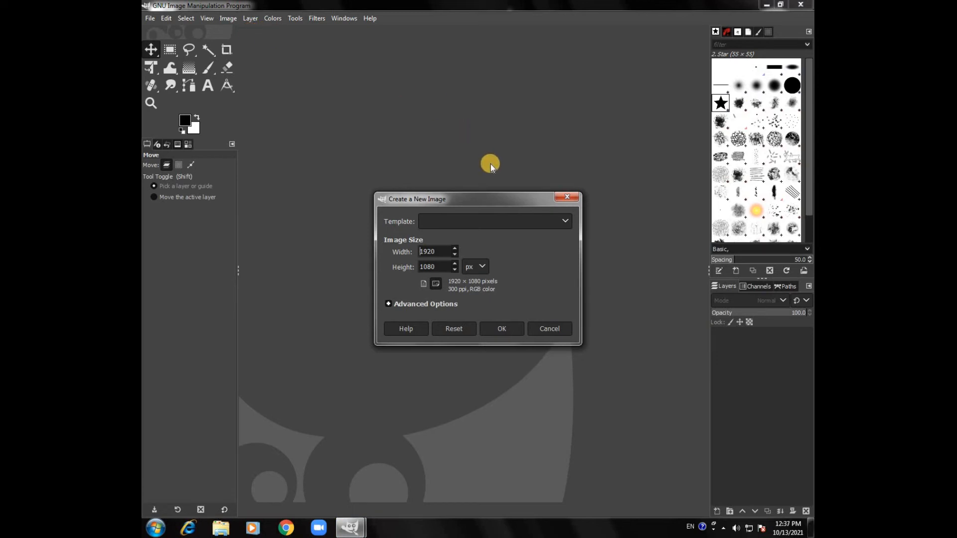
{"action": "left_click_drag", "start_coordinate": [479, 200], "coordinate": [537, 115]}
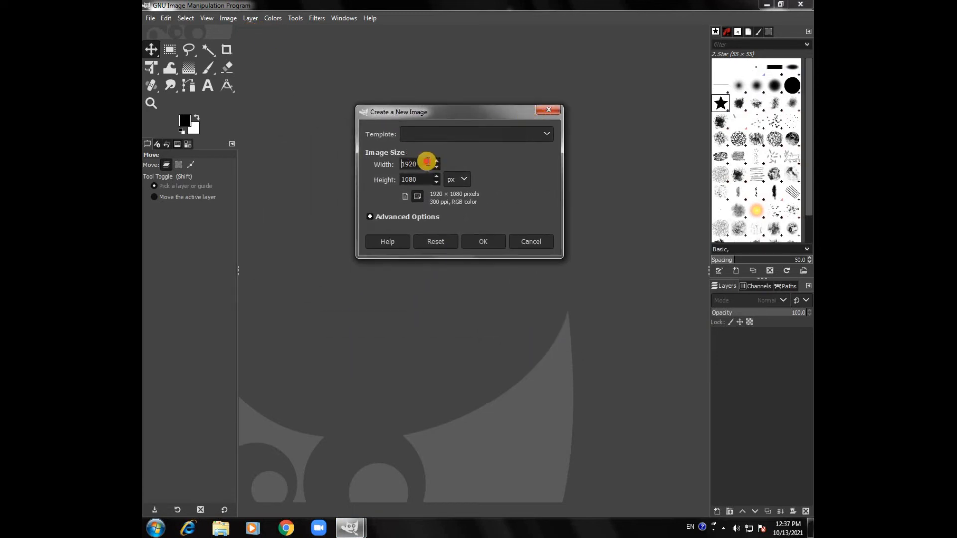
- View the available image size units, try portrait orientation and return the new image to landscape
{"action": "left_click", "coordinate": [421, 178]}
{"action": "left_click", "coordinate": [460, 181]}
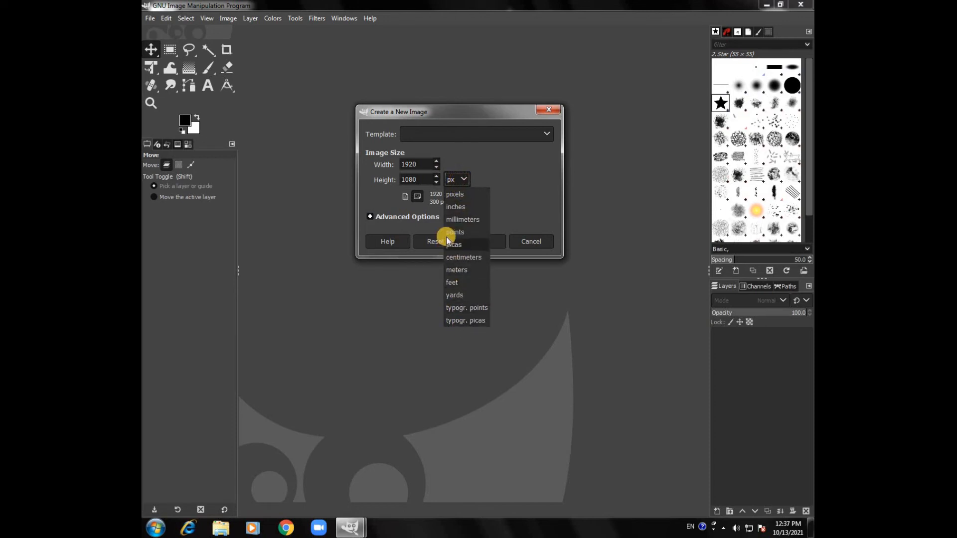
{"action": "left_click", "coordinate": [519, 181]}
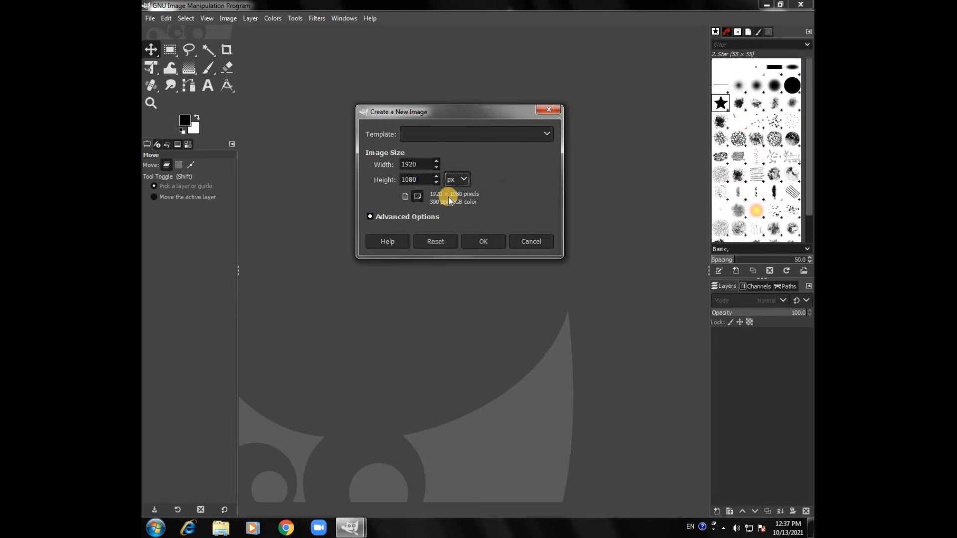
{"action": "left_click", "coordinate": [405, 196]}
{"action": "left_click", "coordinate": [407, 196]}
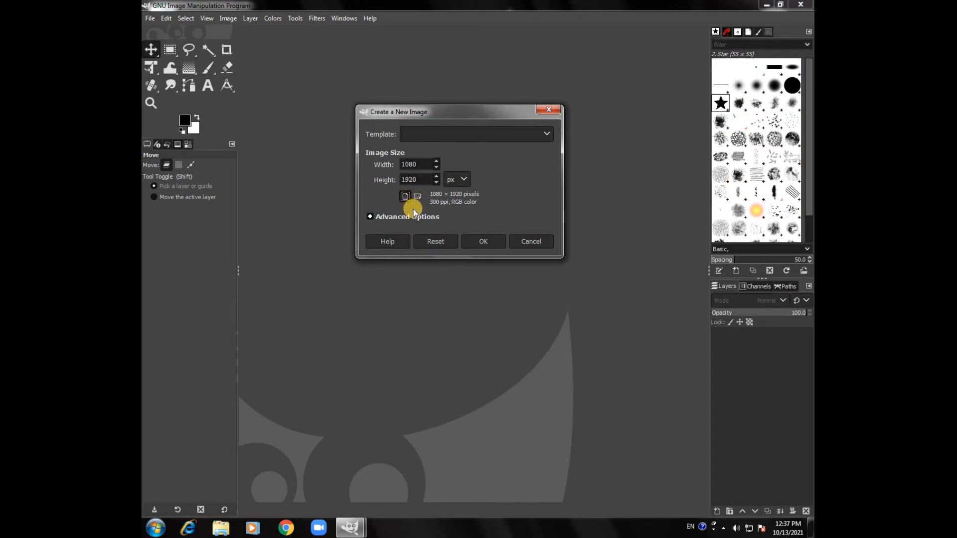
{"action": "left_click", "coordinate": [416, 197]}
- Expand the advanced options, set the fill to Transparency and create the 1920 × 1080 px image
{"action": "left_click", "coordinate": [369, 216]}
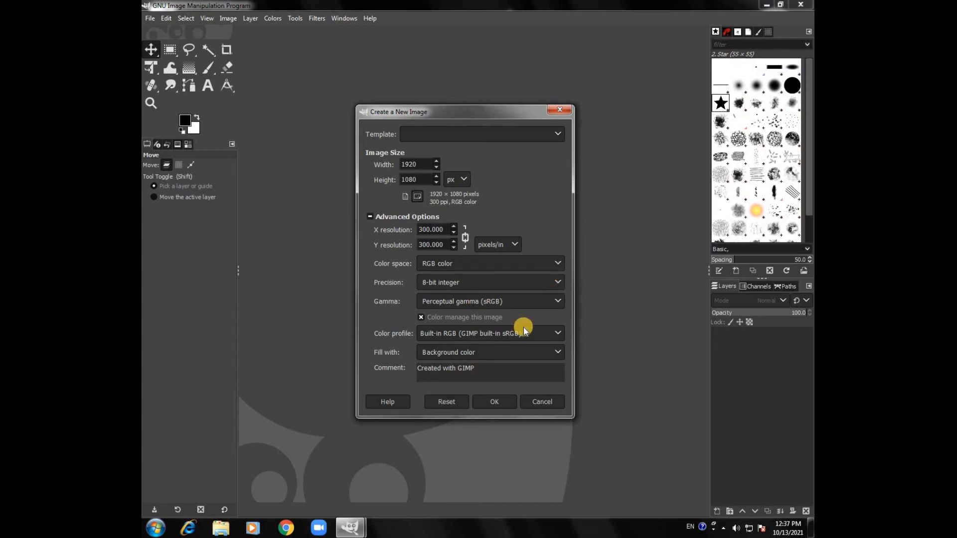
{"action": "left_click", "coordinate": [508, 353]}
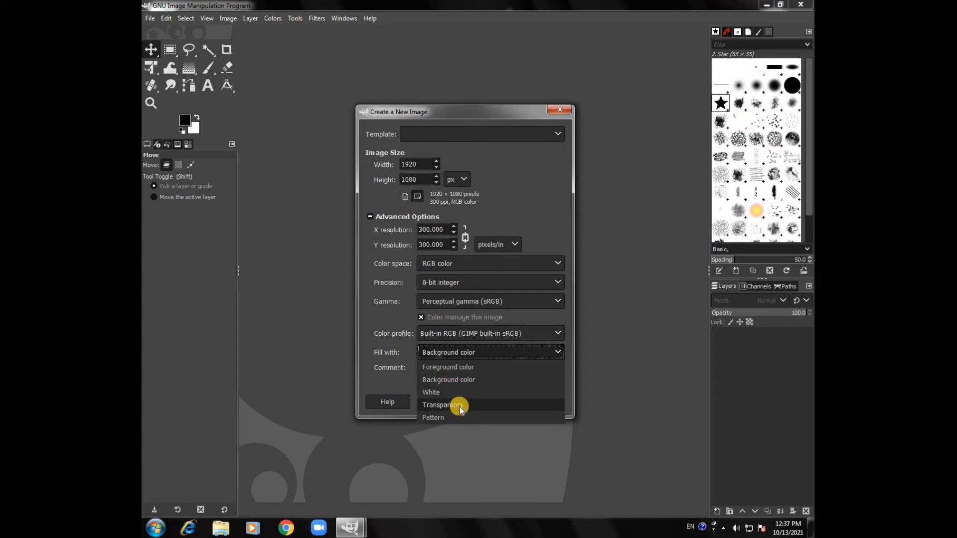
{"action": "left_click", "coordinate": [443, 406]}
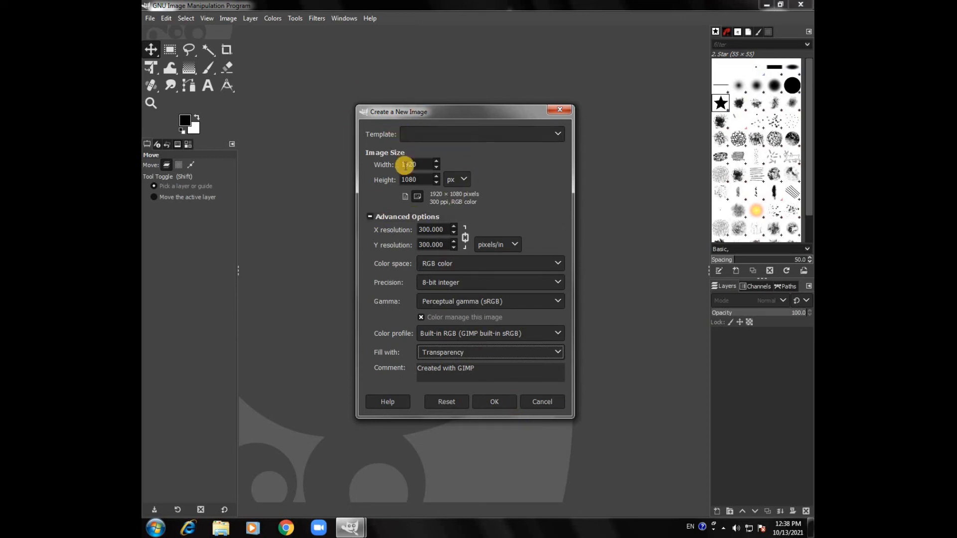
{"action": "left_click", "coordinate": [504, 402]}
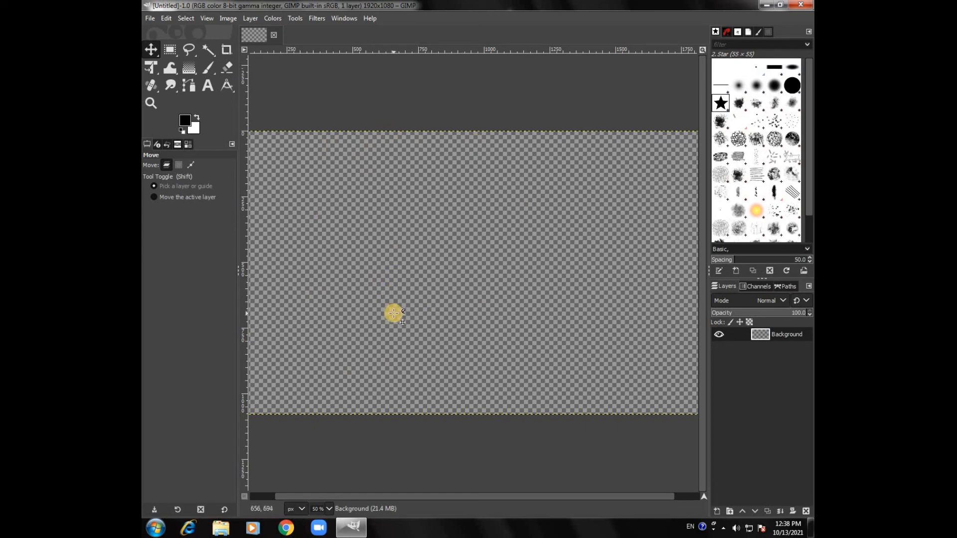
- Toggle the Background layer's visibility off and on, and examine the transparent canvas from edge to edge
{"action": "left_click", "coordinate": [720, 335]}
{"action": "left_click", "coordinate": [719, 335]}
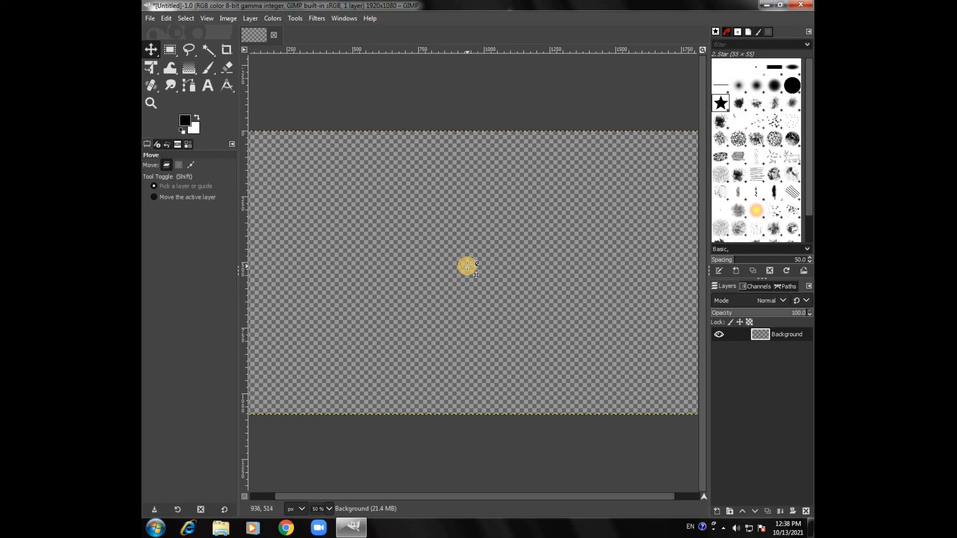
{"action": "scroll", "coordinate": [466, 265], "scroll_direction": "left", "scroll_amount": 2}
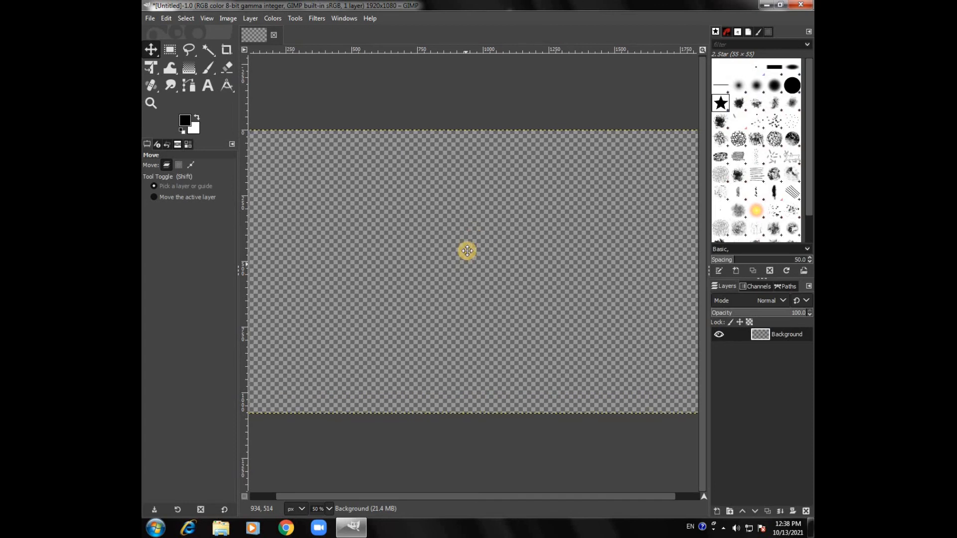
{"action": "scroll", "coordinate": [468, 259], "scroll_direction": "down", "scroll_amount": 2}
{"action": "scroll", "coordinate": [526, 231], "scroll_direction": "right", "scroll_amount": 8}
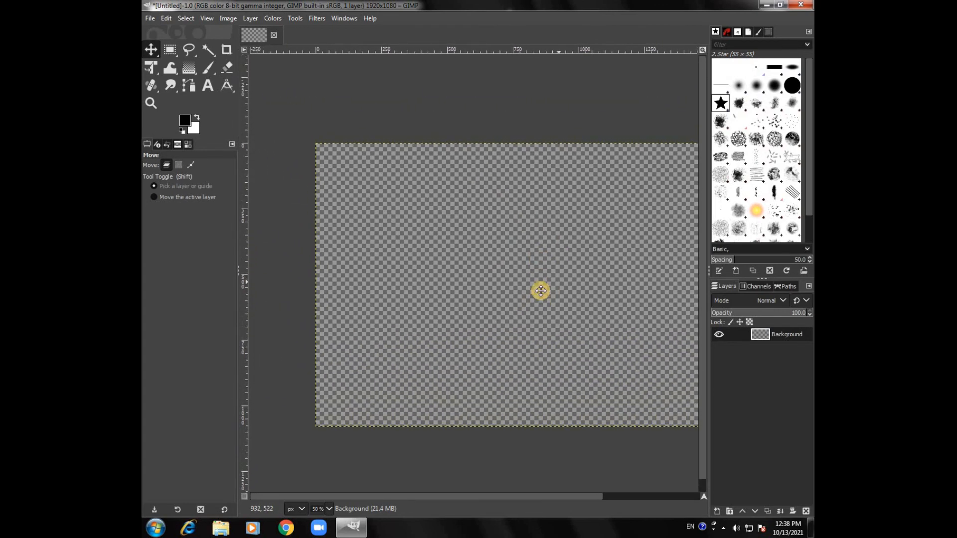
{"action": "scroll", "coordinate": [378, 274], "scroll_direction": "up", "scroll_amount": 2}
{"action": "scroll", "coordinate": [408, 178], "scroll_direction": "down", "scroll_amount": 2}
{"action": "scroll", "coordinate": [502, 246], "scroll_direction": "left", "scroll_amount": 4}
{"action": "scroll", "coordinate": [502, 246], "scroll_direction": "down", "scroll_amount": 2}
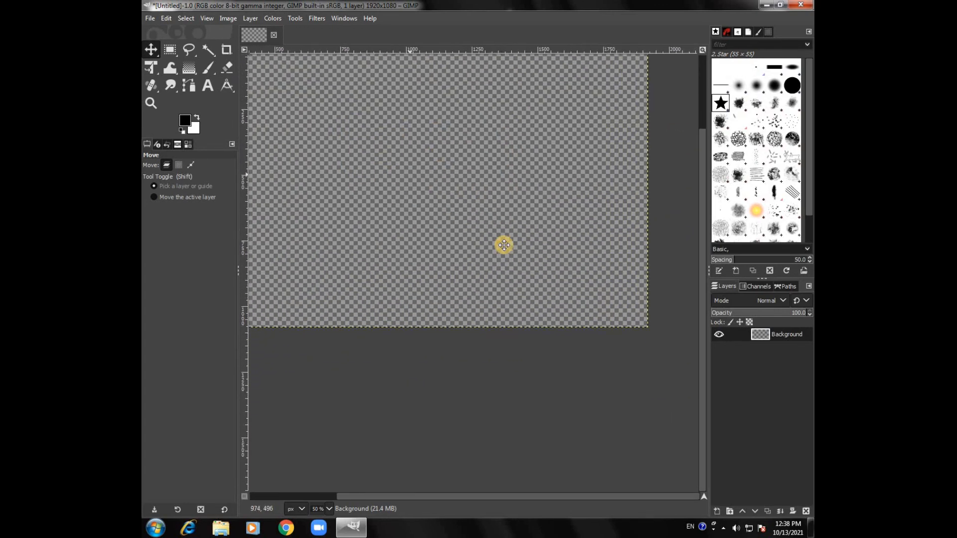
{"action": "scroll", "coordinate": [436, 314], "scroll_direction": "up", "scroll_amount": 3}
{"action": "scroll", "coordinate": [435, 315], "scroll_direction": "left", "scroll_amount": 3}
{"action": "scroll", "coordinate": [414, 289], "scroll_direction": "up", "scroll_amount": 4}
{"action": "scroll", "coordinate": [423, 218], "scroll_direction": "down", "scroll_amount": 4}
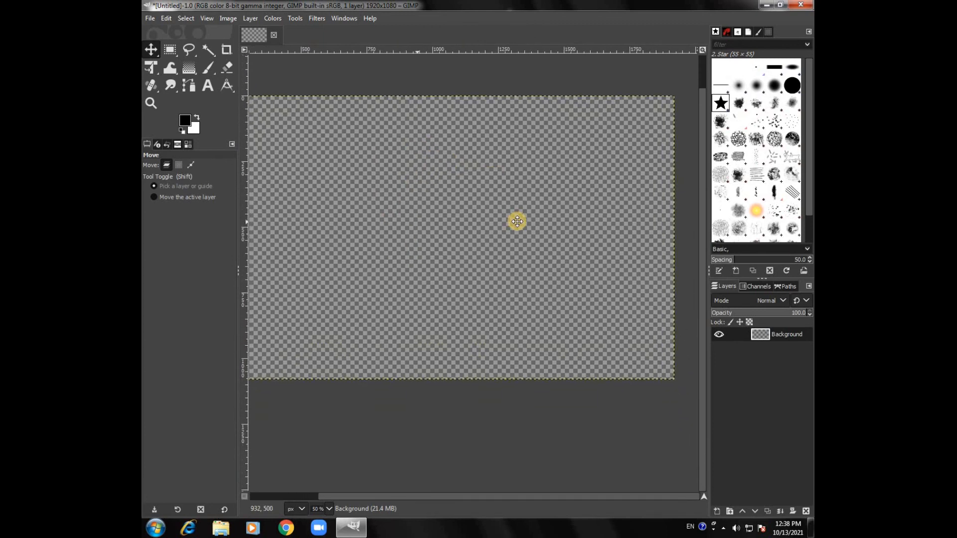
{"action": "scroll", "coordinate": [567, 271], "scroll_direction": "left", "scroll_amount": 5}
{"action": "scroll", "coordinate": [474, 344], "scroll_direction": "up", "scroll_amount": 1}
{"action": "scroll", "coordinate": [449, 329], "scroll_direction": "up", "scroll_amount": 3}
{"action": "scroll", "coordinate": [410, 312], "scroll_direction": "right", "scroll_amount": 4}
{"action": "scroll", "coordinate": [404, 233], "scroll_direction": "down", "scroll_amount": 5}
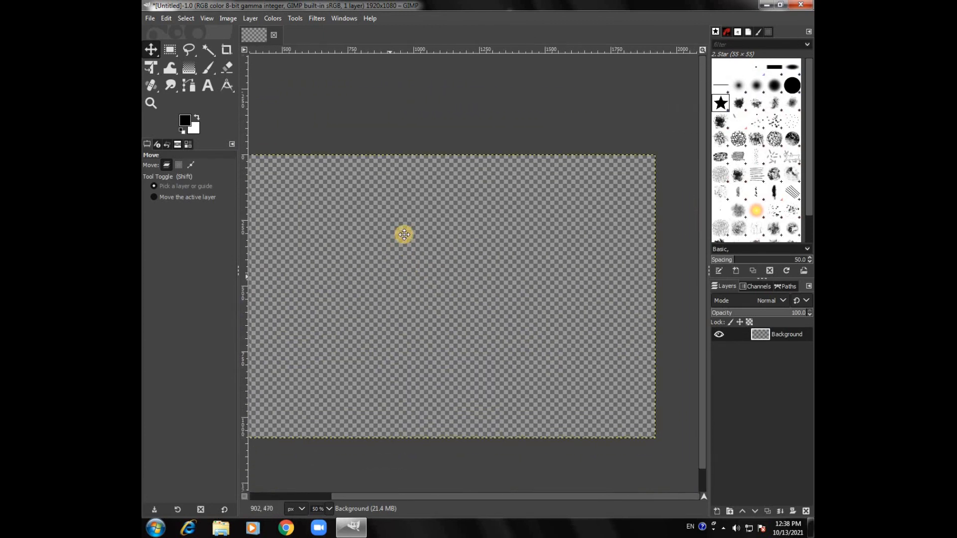
{"action": "scroll", "coordinate": [444, 203], "scroll_direction": "left", "scroll_amount": 3}
{"action": "scroll", "coordinate": [474, 214], "scroll_direction": "up", "scroll_amount": 4}
{"action": "scroll", "coordinate": [449, 297], "scroll_direction": "down", "scroll_amount": 2}
{"action": "scroll", "coordinate": [495, 239], "scroll_direction": "up", "scroll_amount": 2}
{"action": "scroll", "coordinate": [518, 286], "scroll_direction": "left", "scroll_amount": 2}
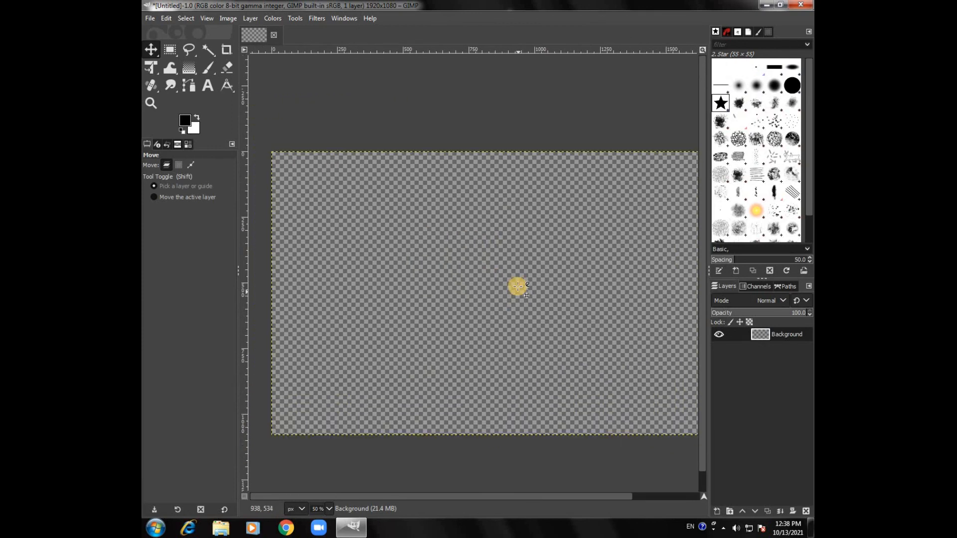
{"action": "scroll", "coordinate": [498, 274], "scroll_direction": "down", "scroll_amount": 1}
{"action": "scroll", "coordinate": [495, 270], "scroll_direction": "right", "scroll_amount": 1}
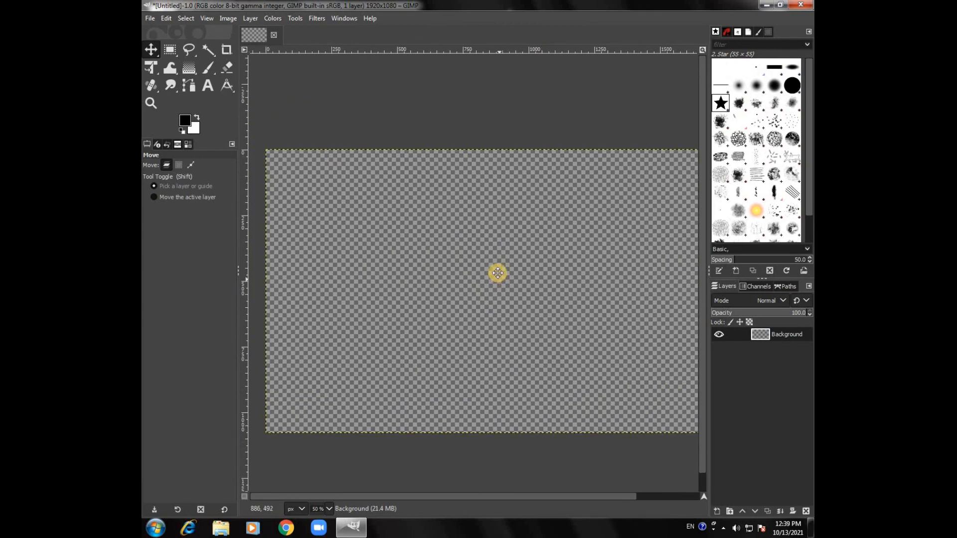
{"action": "scroll", "coordinate": [487, 265], "scroll_direction": "right", "scroll_amount": 2}
{"action": "scroll", "coordinate": [487, 264], "scroll_direction": "down", "scroll_amount": 1}
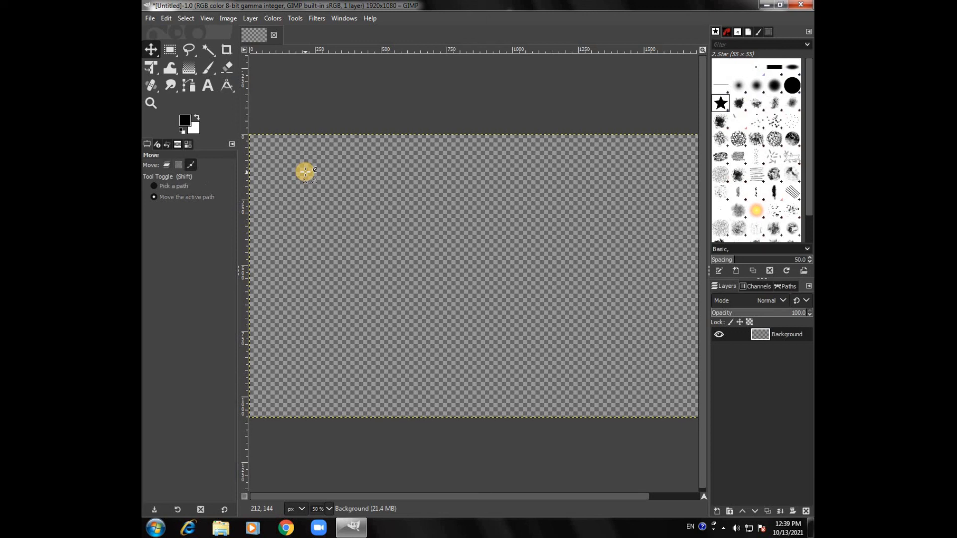
{"action": "scroll", "coordinate": [305, 172], "scroll_direction": "down", "scroll_amount": 1}
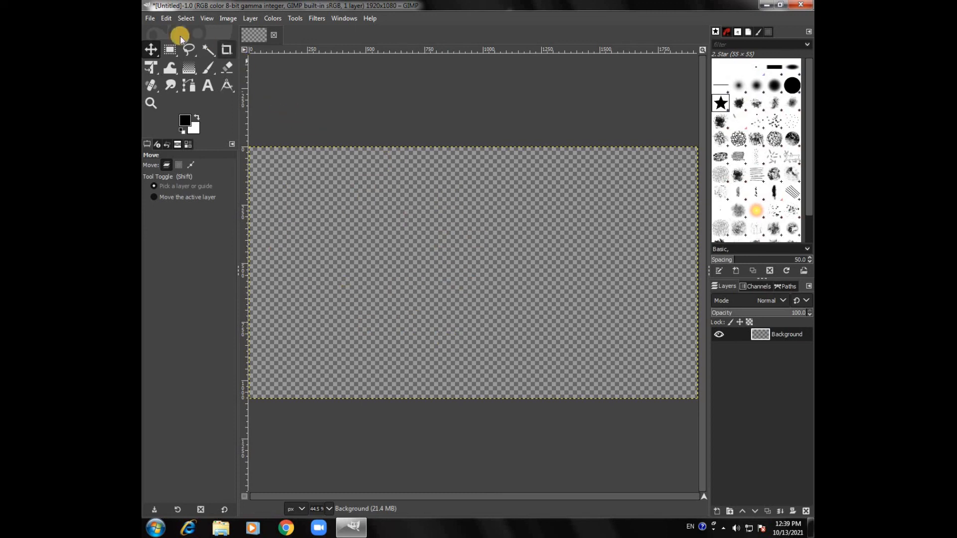
- View the recently used files in the Open Image dialog, move it lower and close it without opening anything
{"action": "left_click", "coordinate": [150, 18]}
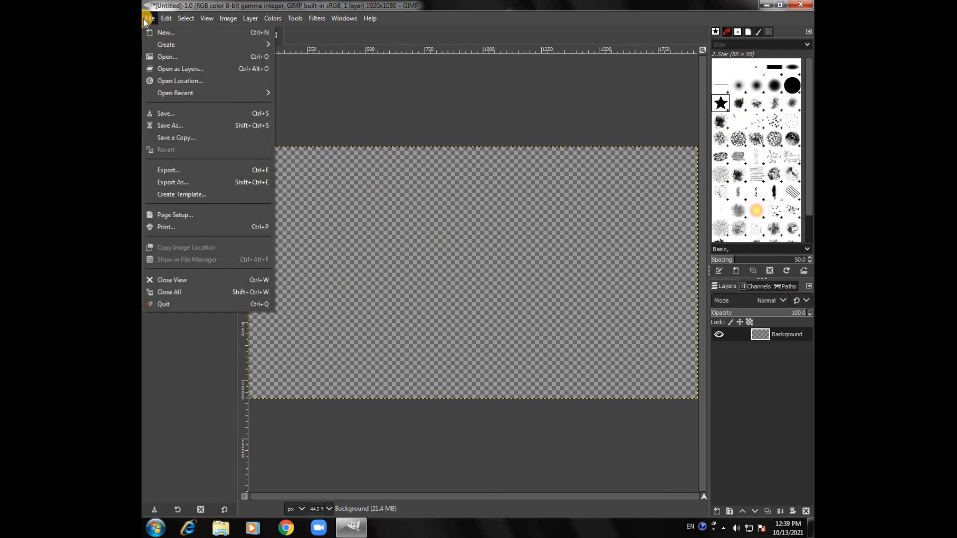
{"action": "left_click", "coordinate": [169, 58]}
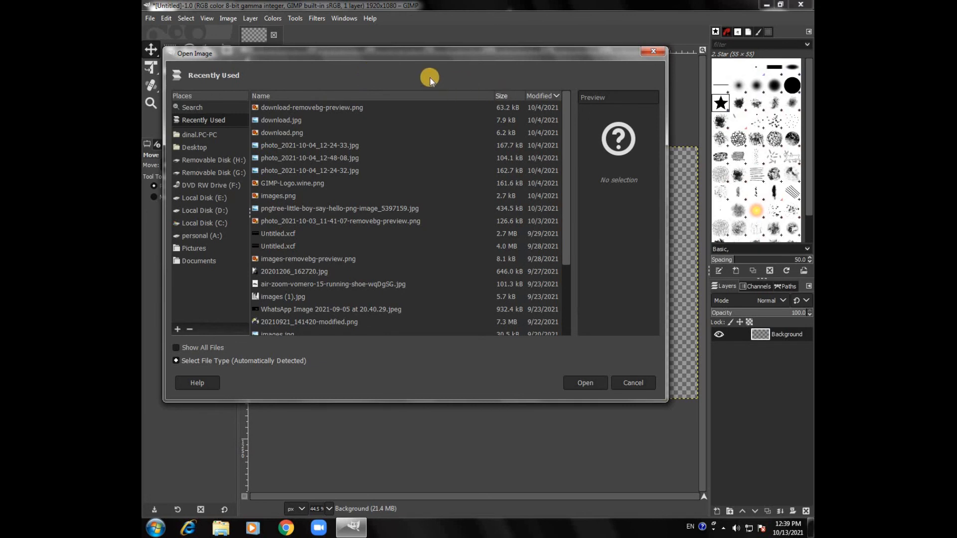
{"action": "left_click", "coordinate": [419, 44]}
{"action": "left_click_drag", "start_coordinate": [426, 55], "coordinate": [476, 150]}
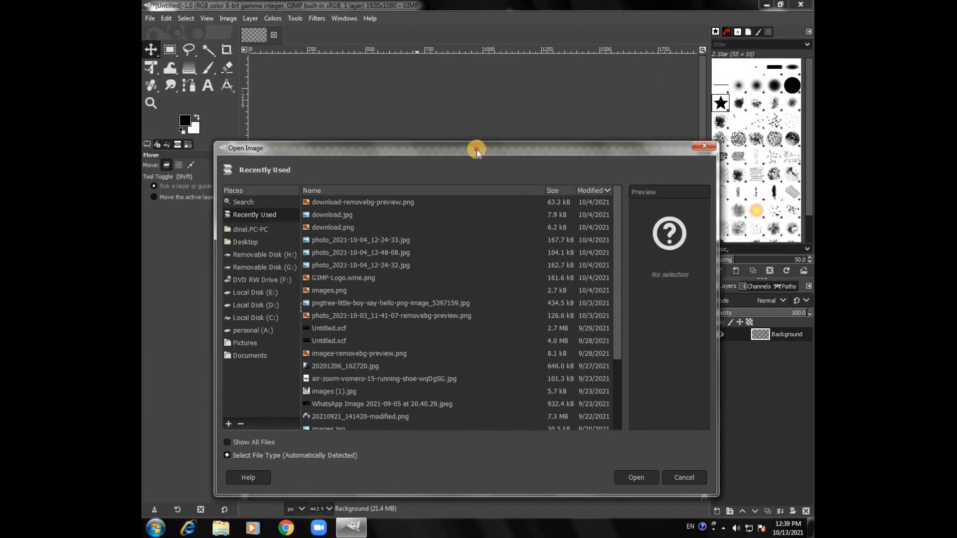
{"action": "left_click", "coordinate": [704, 145]}
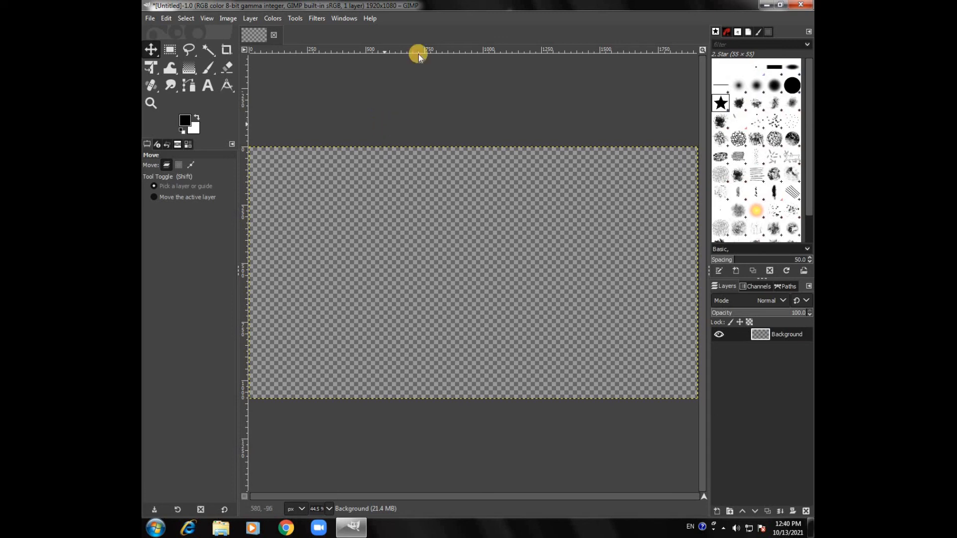
- Uncover the desktop, add its WhatsApp image file to the canvas as a new layer and maximize the GIMP window
{"action": "left_click_drag", "start_coordinate": [427, 4], "coordinate": [494, 18]}
{"action": "left_click", "coordinate": [167, 88]}
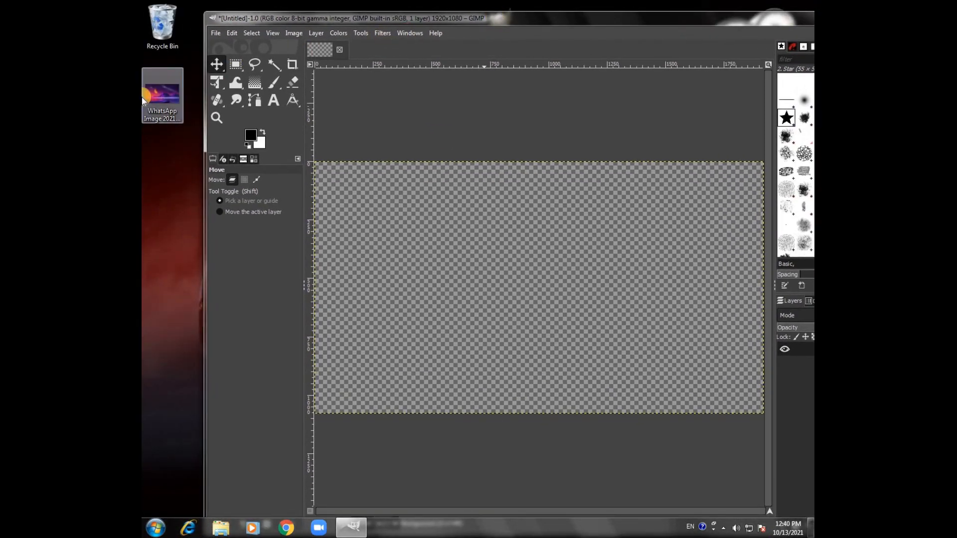
{"action": "left_click_drag", "start_coordinate": [151, 94], "coordinate": [519, 241]}
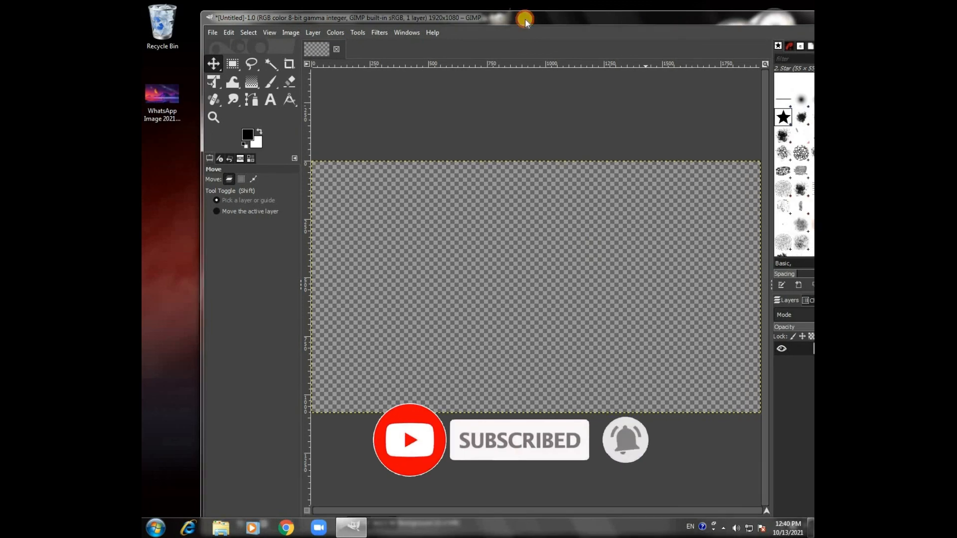
{"action": "left_click_drag", "start_coordinate": [631, 18], "coordinate": [519, 18]}
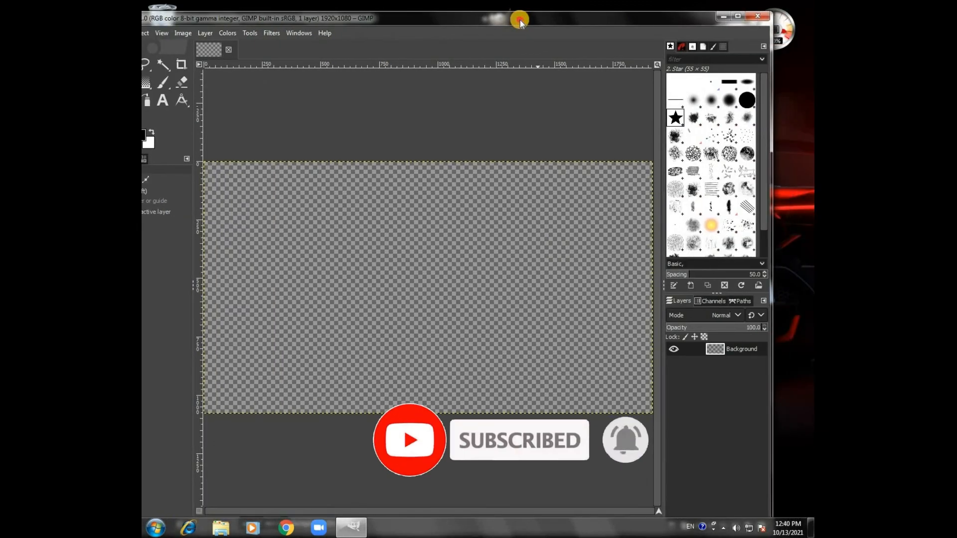
{"action": "left_click", "coordinate": [738, 16]}
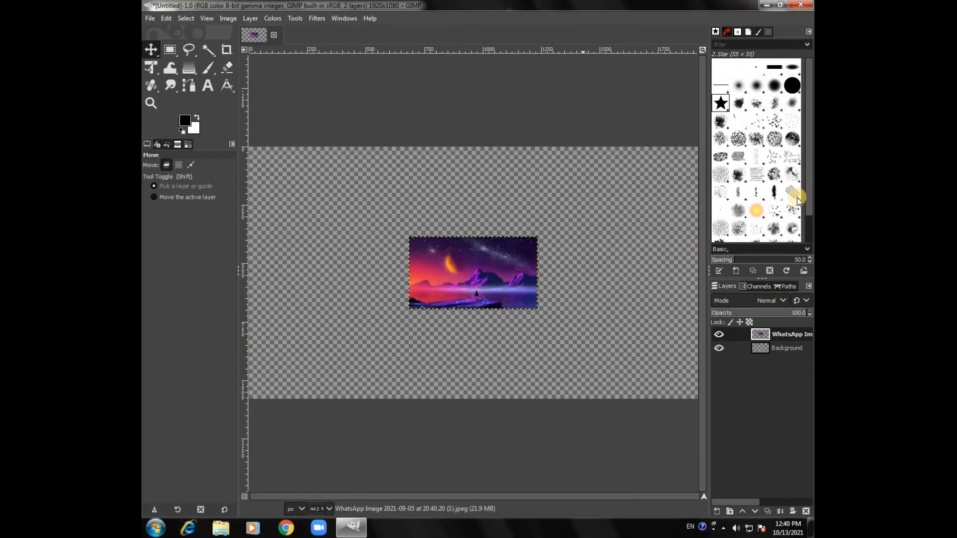